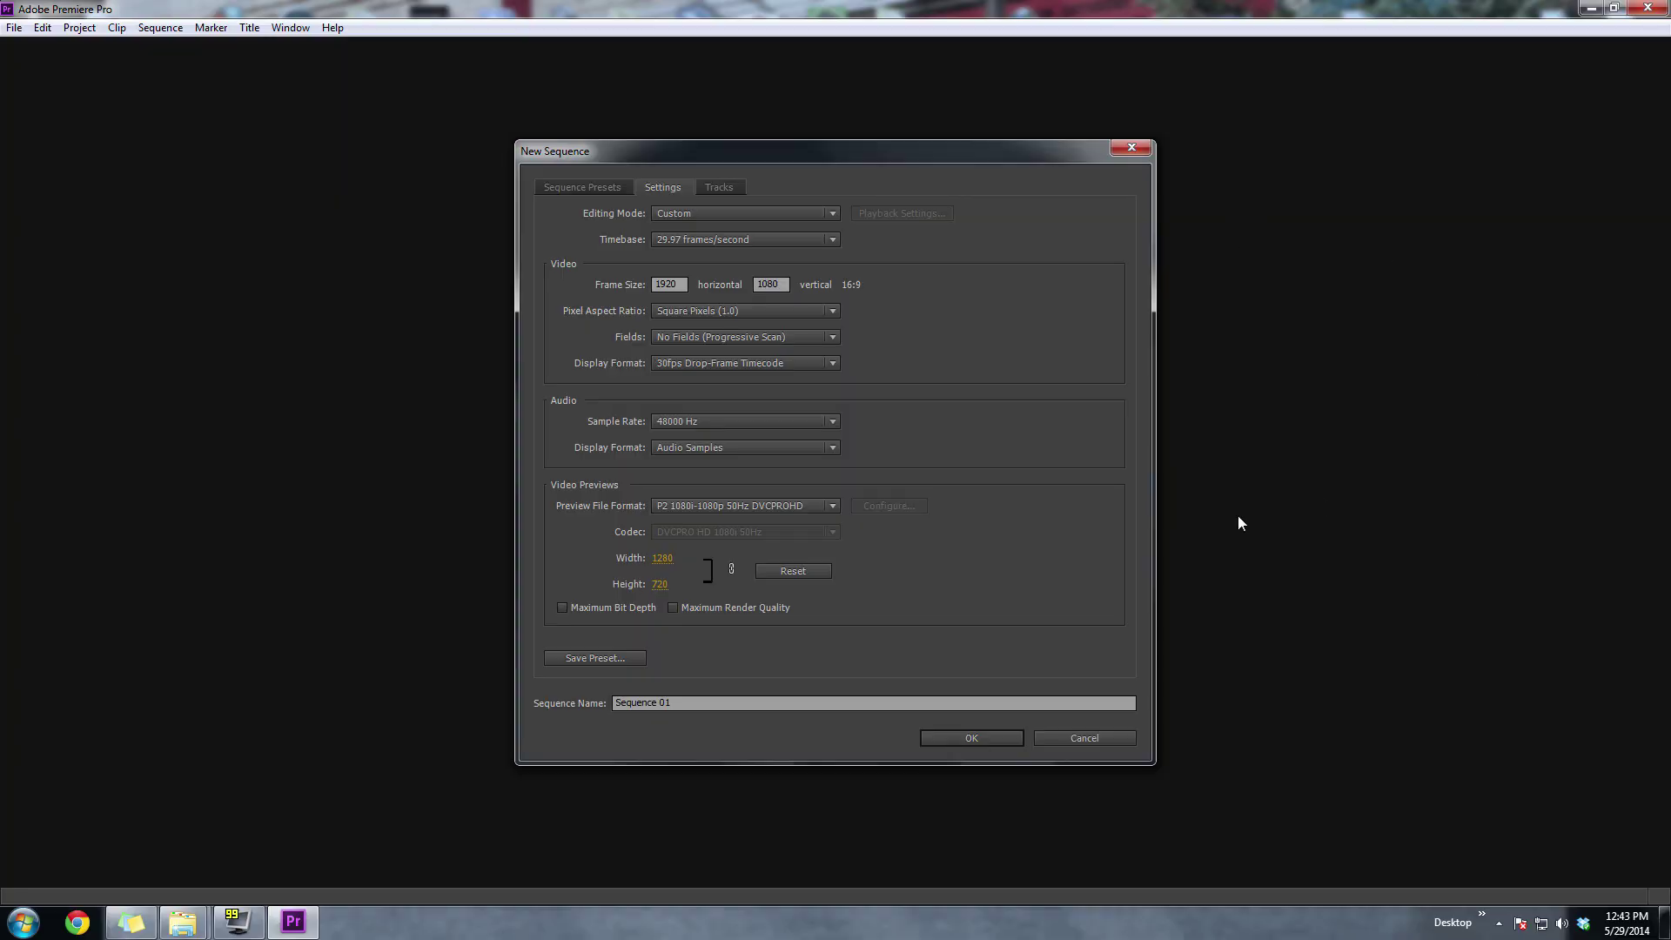
Open the Editing Mode list in the New Sequence Settings tab.
{"action": "left_click", "coordinate": [682, 216]}
Keep Editing Mode on Custom and the timebase at 29.97 frames/second.
{"action": "left_click", "coordinate": [679, 214]}
{"action": "left_click", "coordinate": [681, 214]}
{"action": "left_click", "coordinate": [687, 232]}
{"action": "left_click", "coordinate": [729, 236]}
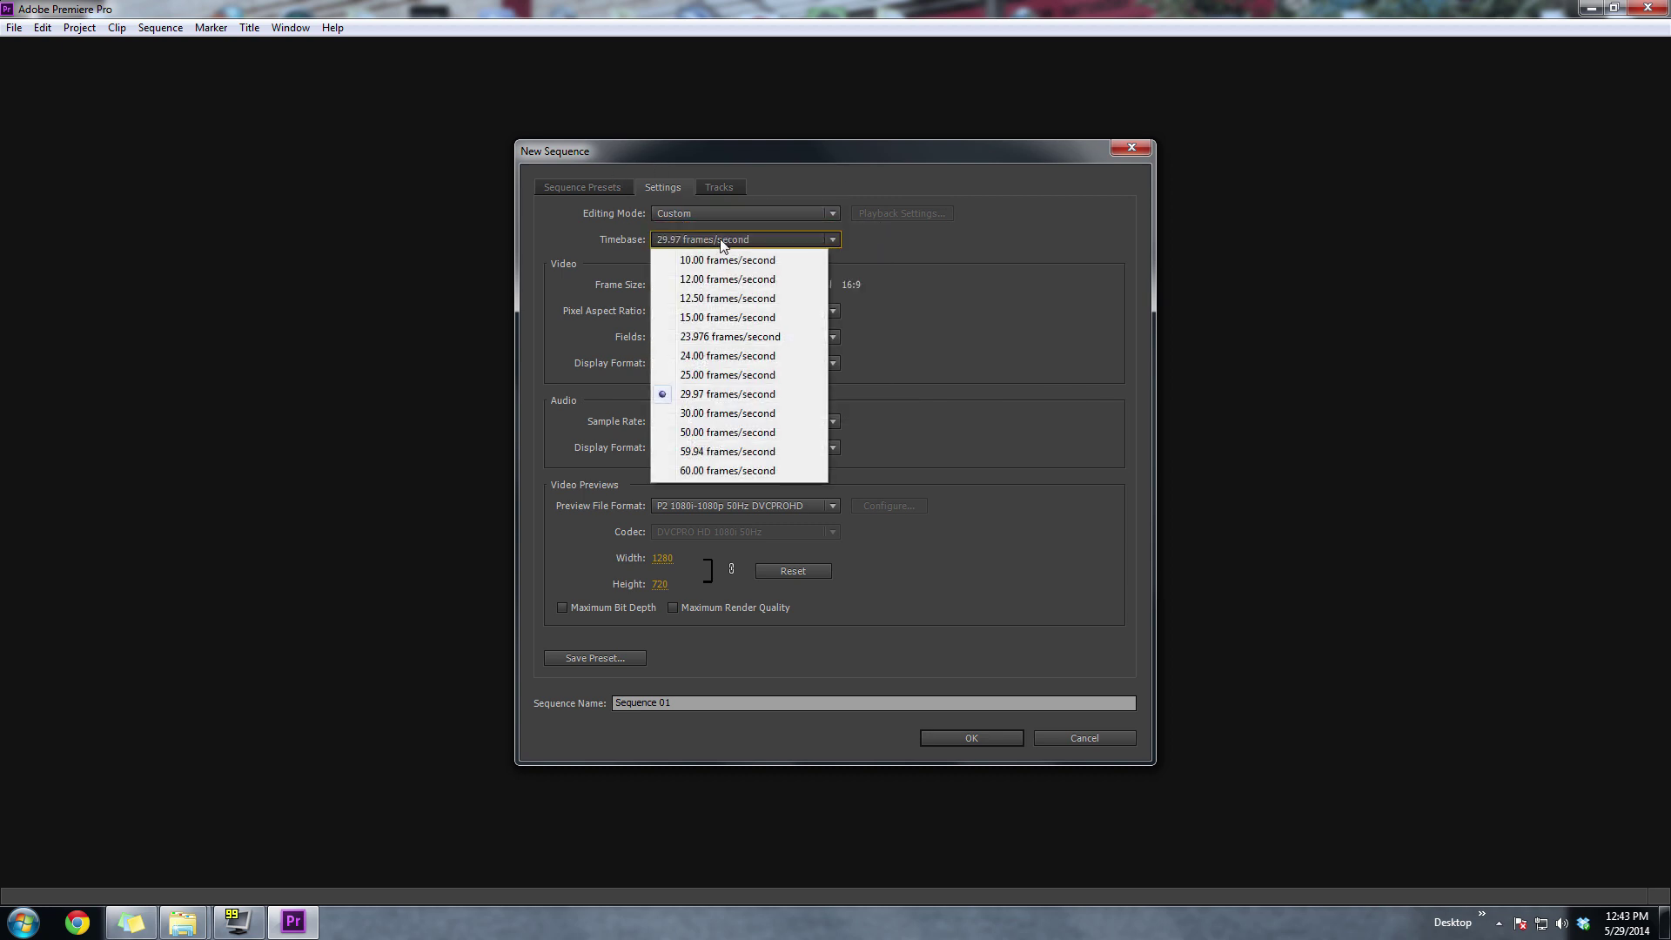
{"action": "left_click", "coordinate": [928, 282]}
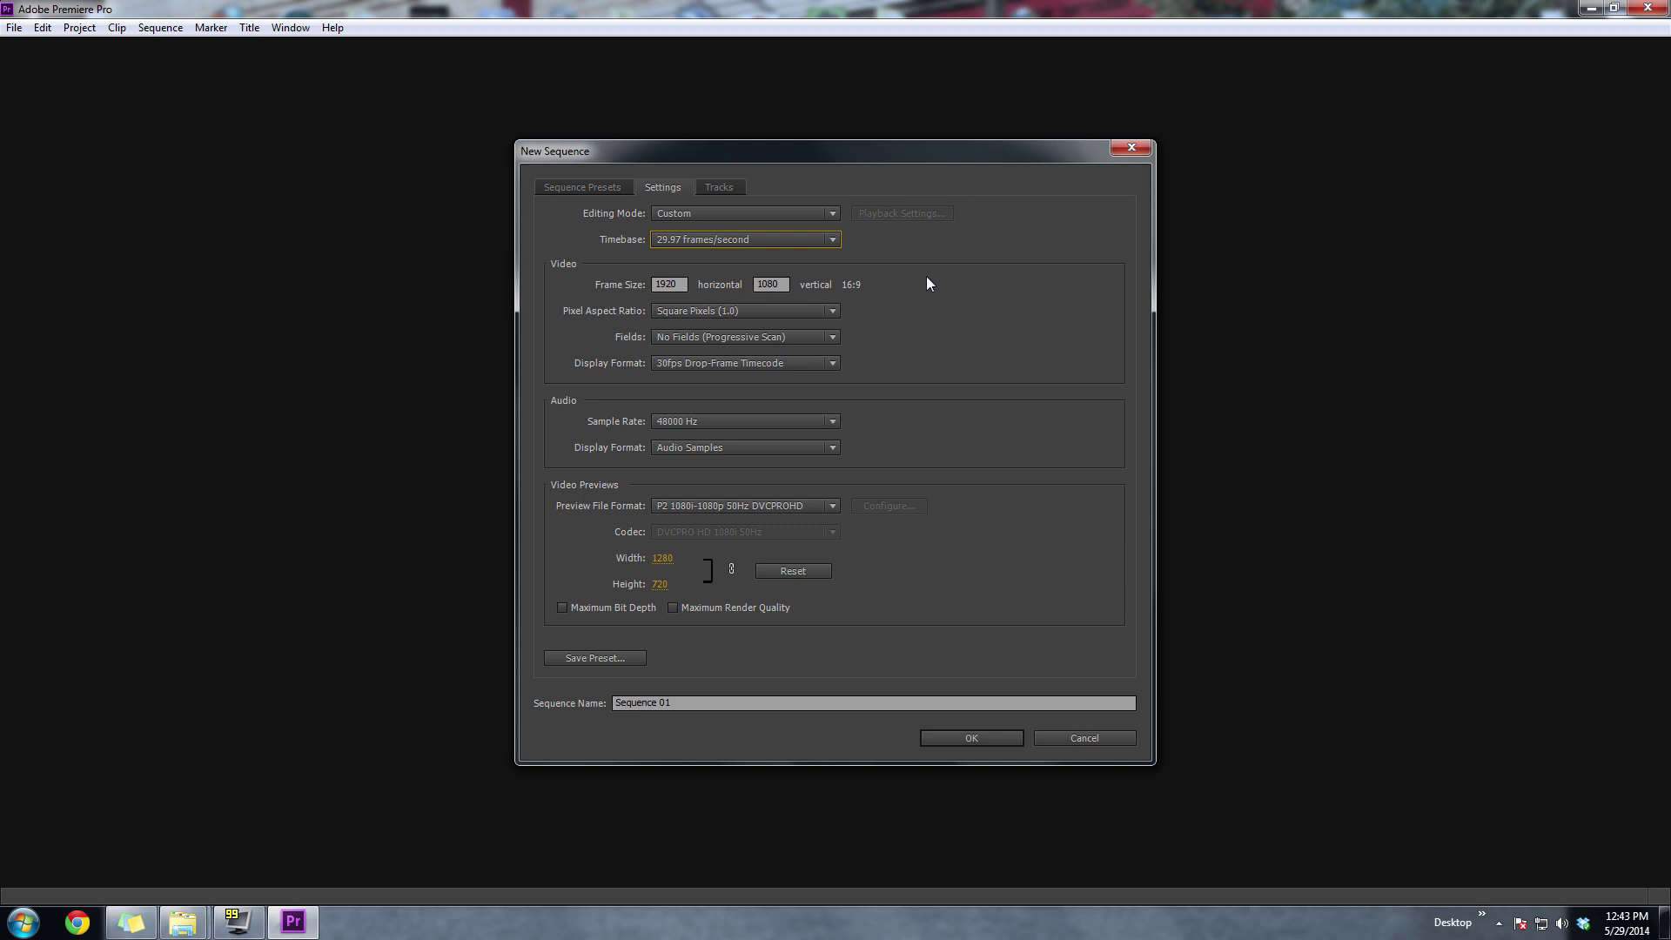
Set the frame size to 640 by 640.
{"action": "key", "text": "Tab"}
{"action": "type", "text": "6"}
{"action": "key", "text": "Tab"}
{"action": "type", "text": "640"}
{"action": "left_click", "coordinate": [1103, 333]}
Save the 640x640 settings as the GoPro Instagram Video preset and create the sequence.
{"action": "left_click", "coordinate": [601, 658]}
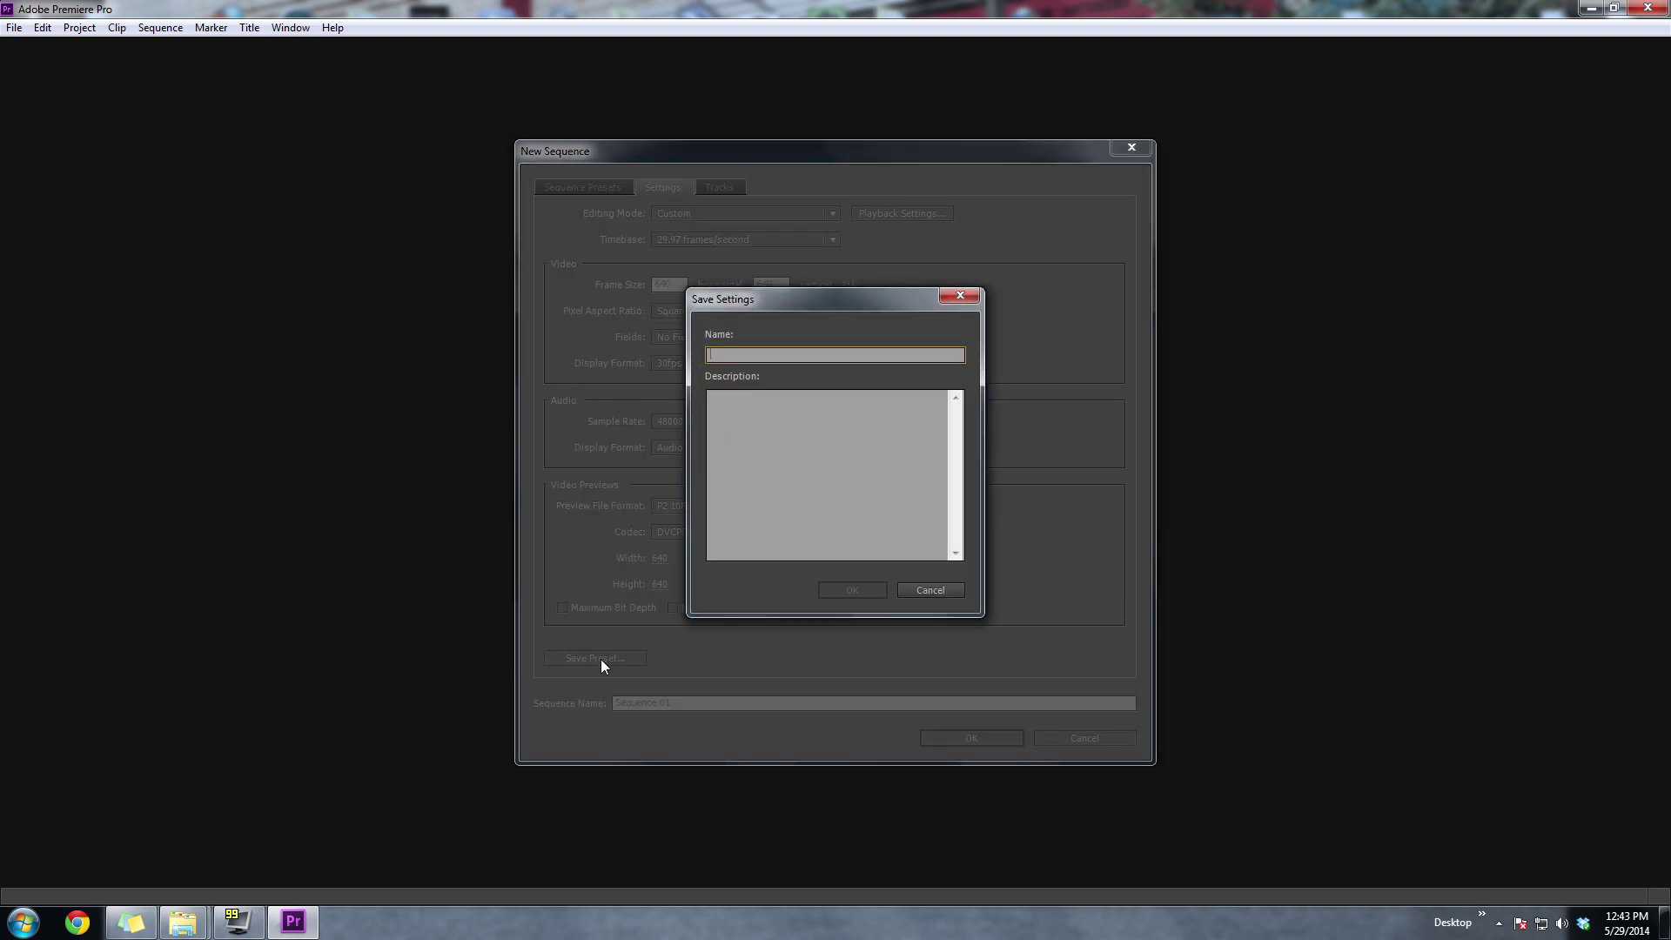
{"action": "type", "text": "GoPro Instragram Videos"}
{"action": "key", "text": "Return"}
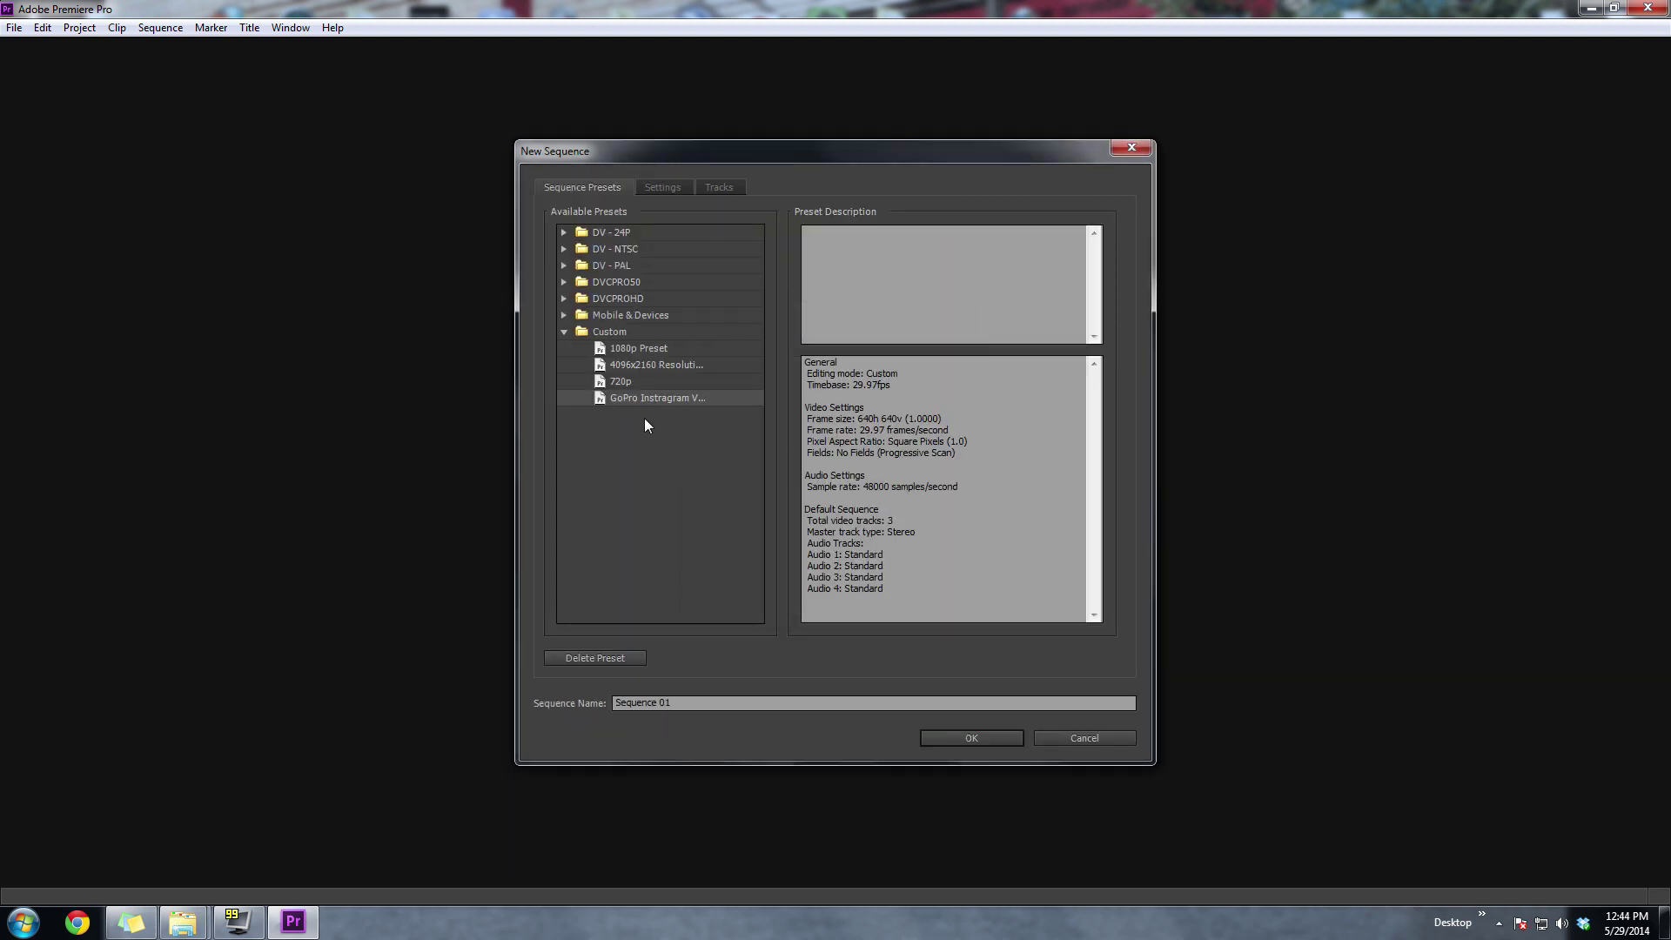
{"action": "left_click", "coordinate": [945, 738]}
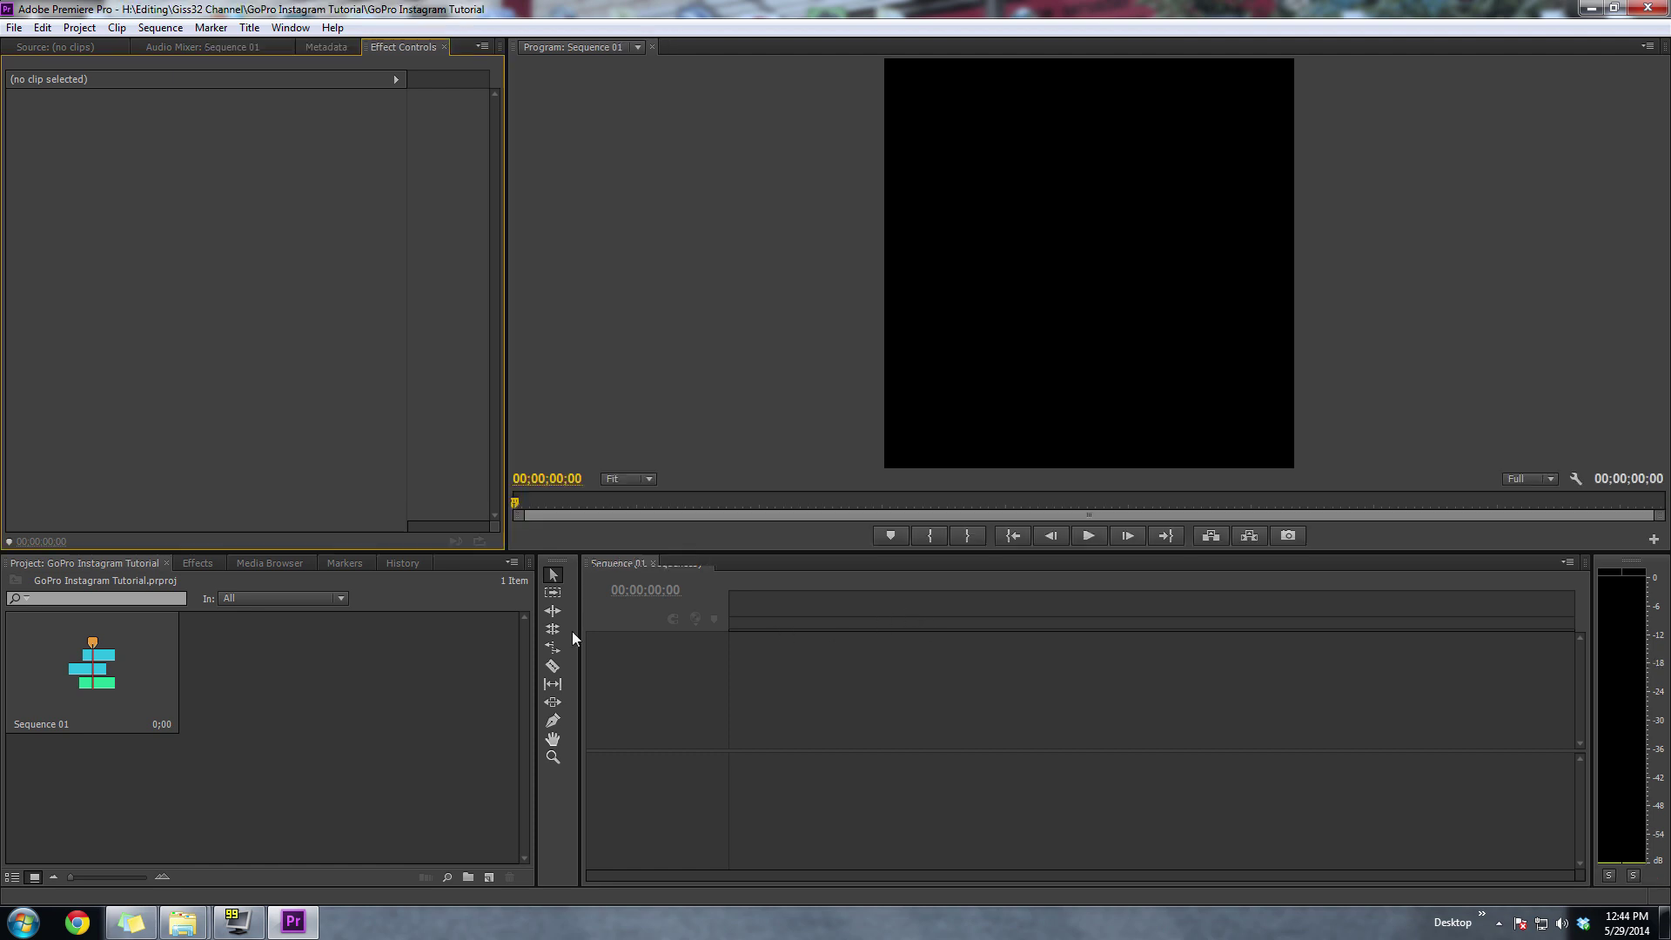
Import the Bike Instagram Video clips, excluding GOPR2144–GOPR2146 and the ScHoolboy Q song.
{"action": "right_click", "coordinate": [349, 703]}
{"action": "left_click", "coordinate": [393, 786]}
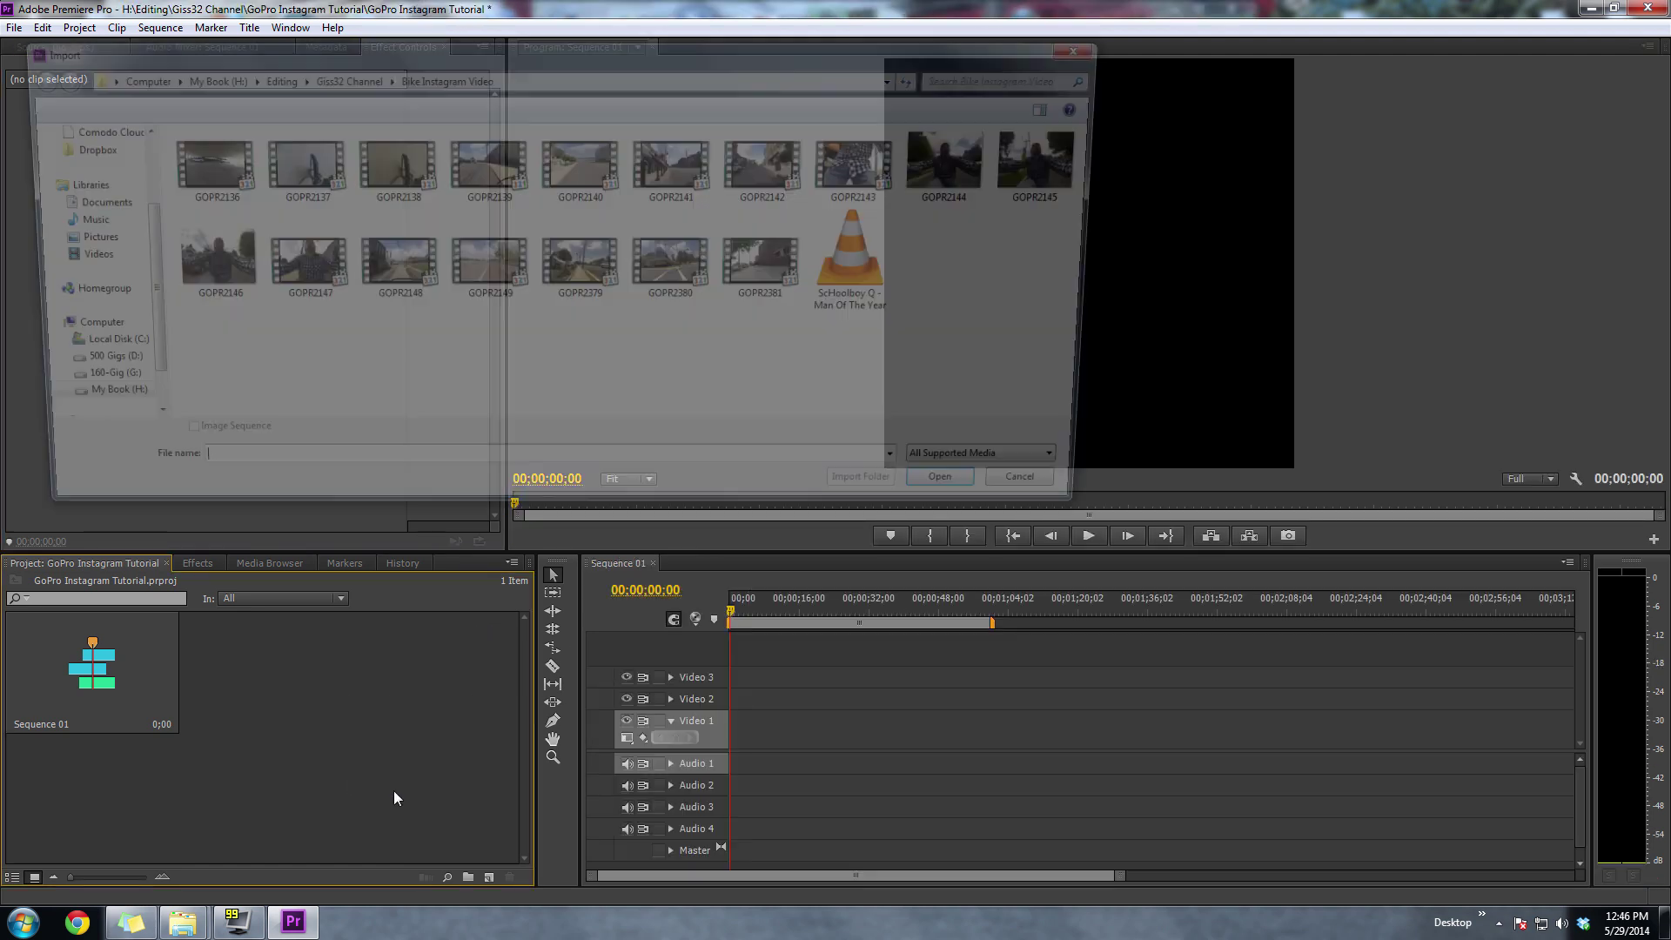
{"action": "key", "text": "ctrl+a"}
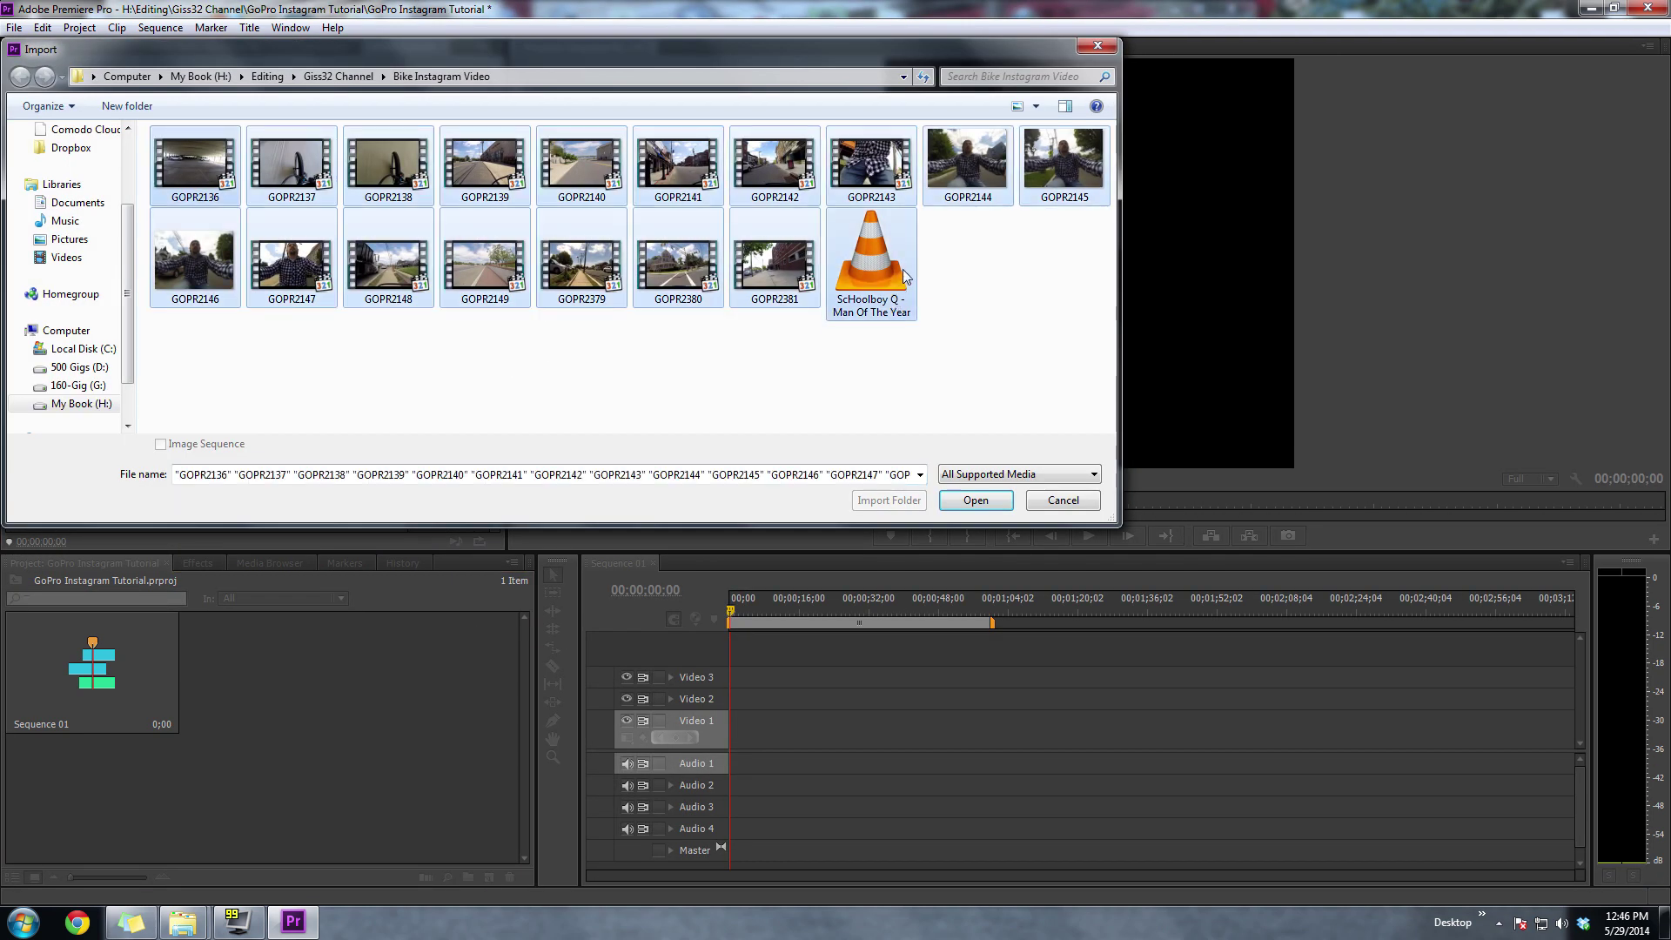
{"action": "left_click", "coordinate": [964, 167], "text": "ctrl"}
{"action": "left_click", "coordinate": [870, 252], "text": "ctrl"}
{"action": "left_click", "coordinate": [1063, 161], "text": "ctrl"}
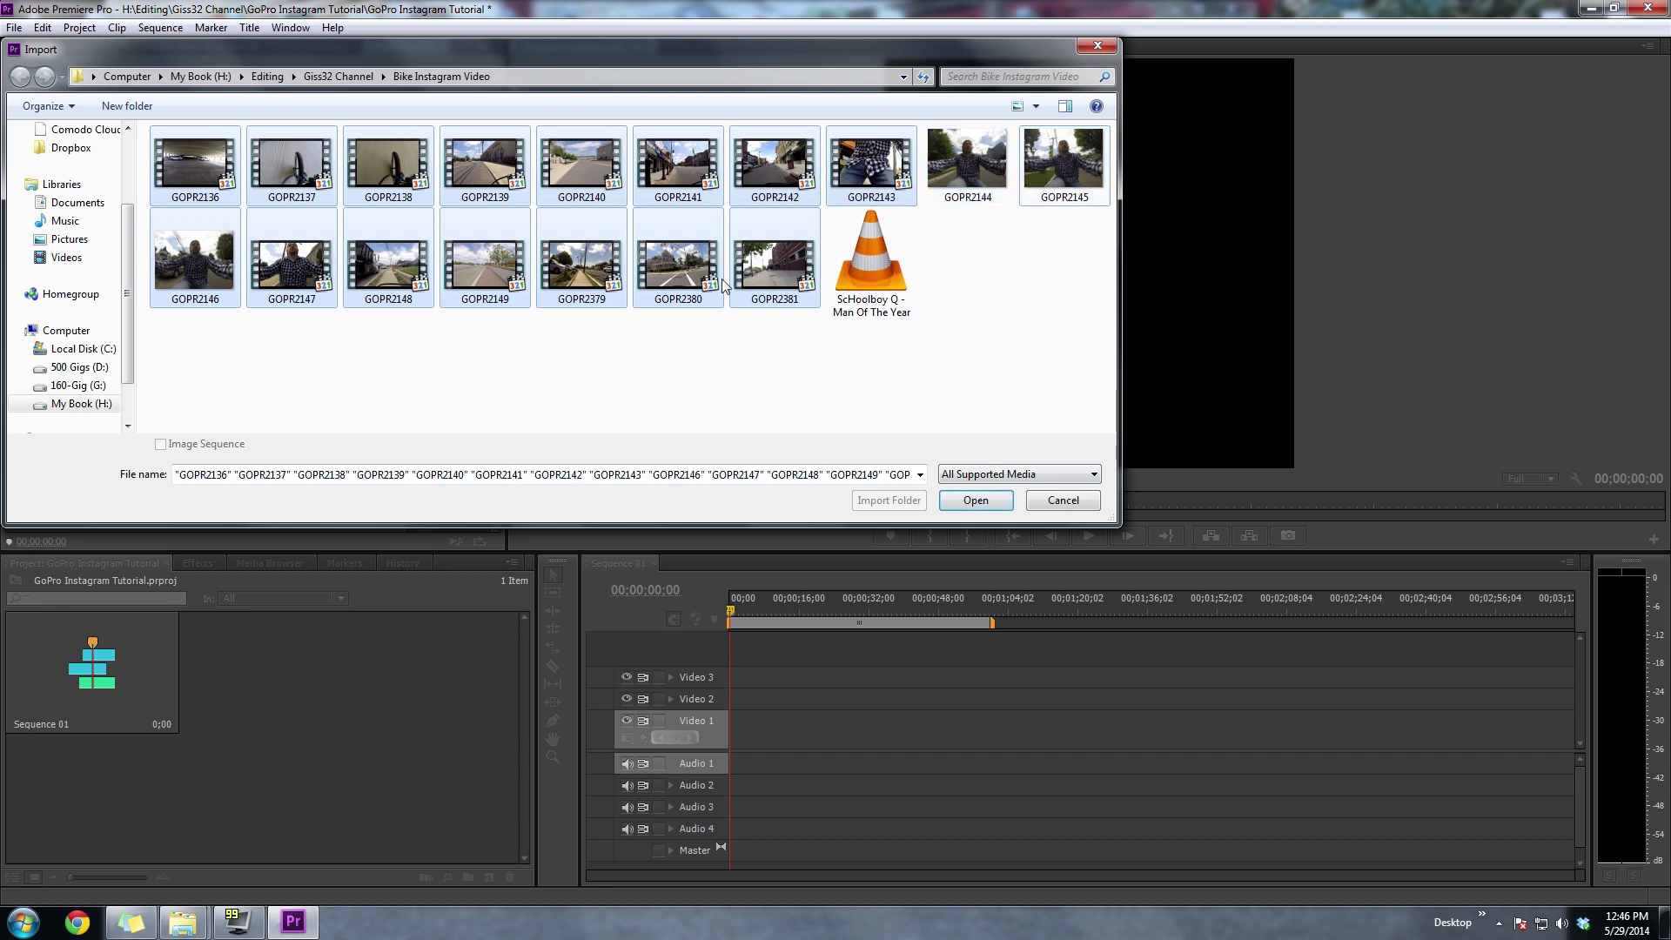
{"action": "left_click", "coordinate": [194, 261], "text": "ctrl"}
{"action": "left_click", "coordinate": [976, 500]}
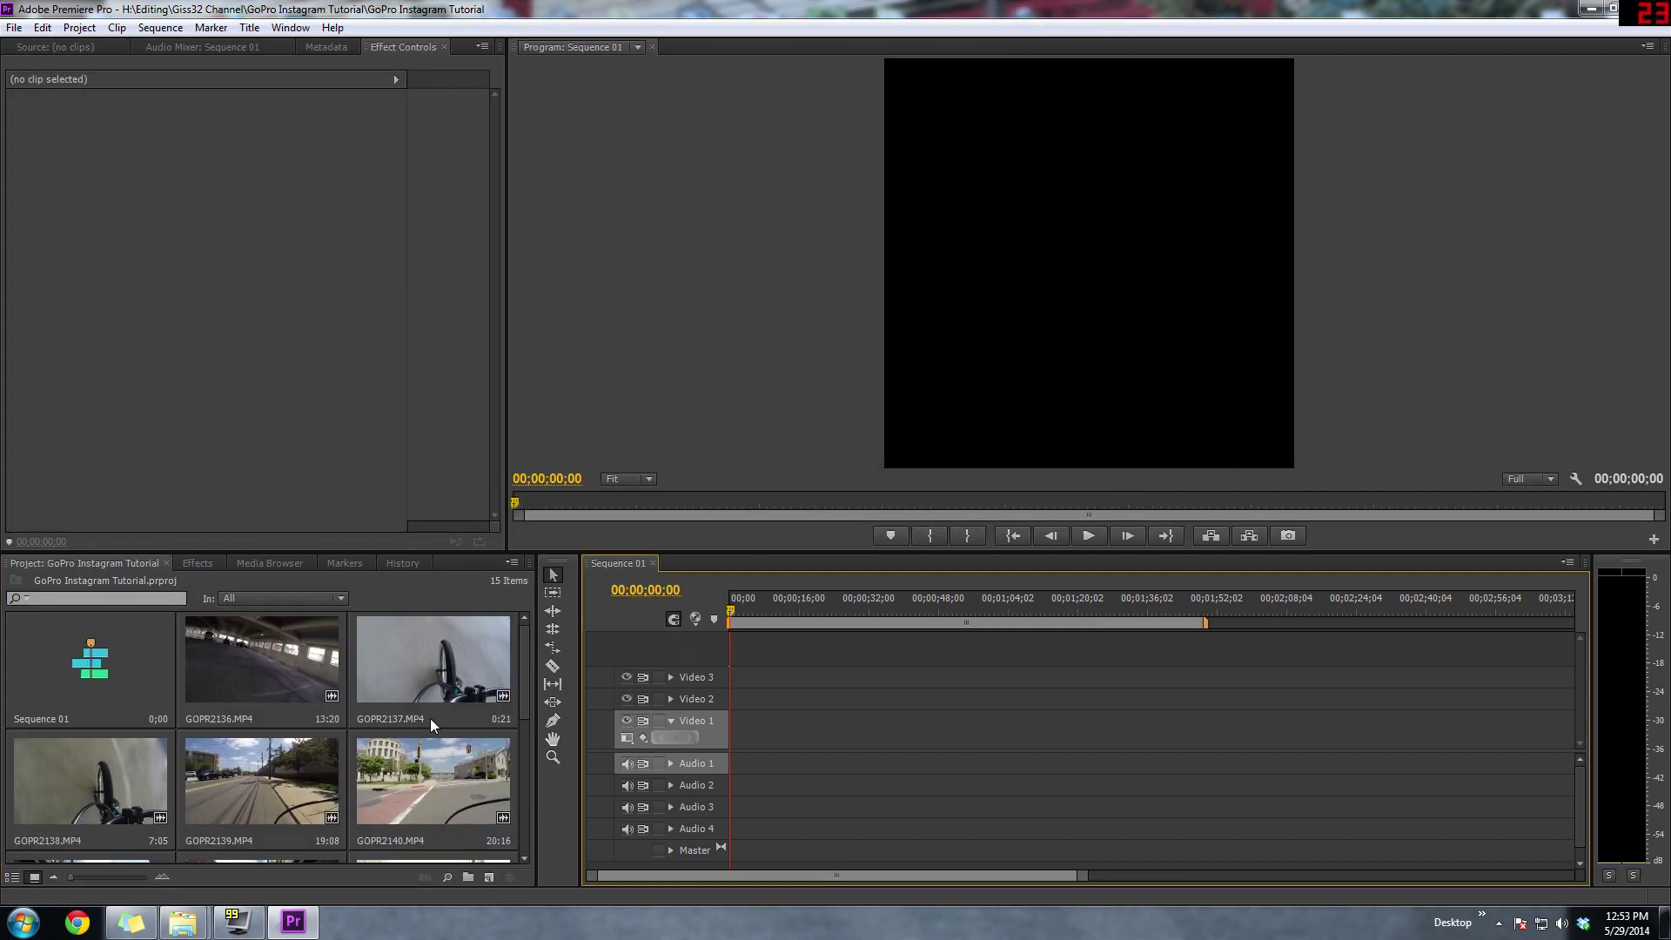
Drop GOPR2140 at the start of Video 1, keeping existing sequence settings, and play it back.
{"action": "left_click_drag", "start_coordinate": [365, 770], "coordinate": [745, 723]}
{"action": "left_click", "coordinate": [921, 492]}
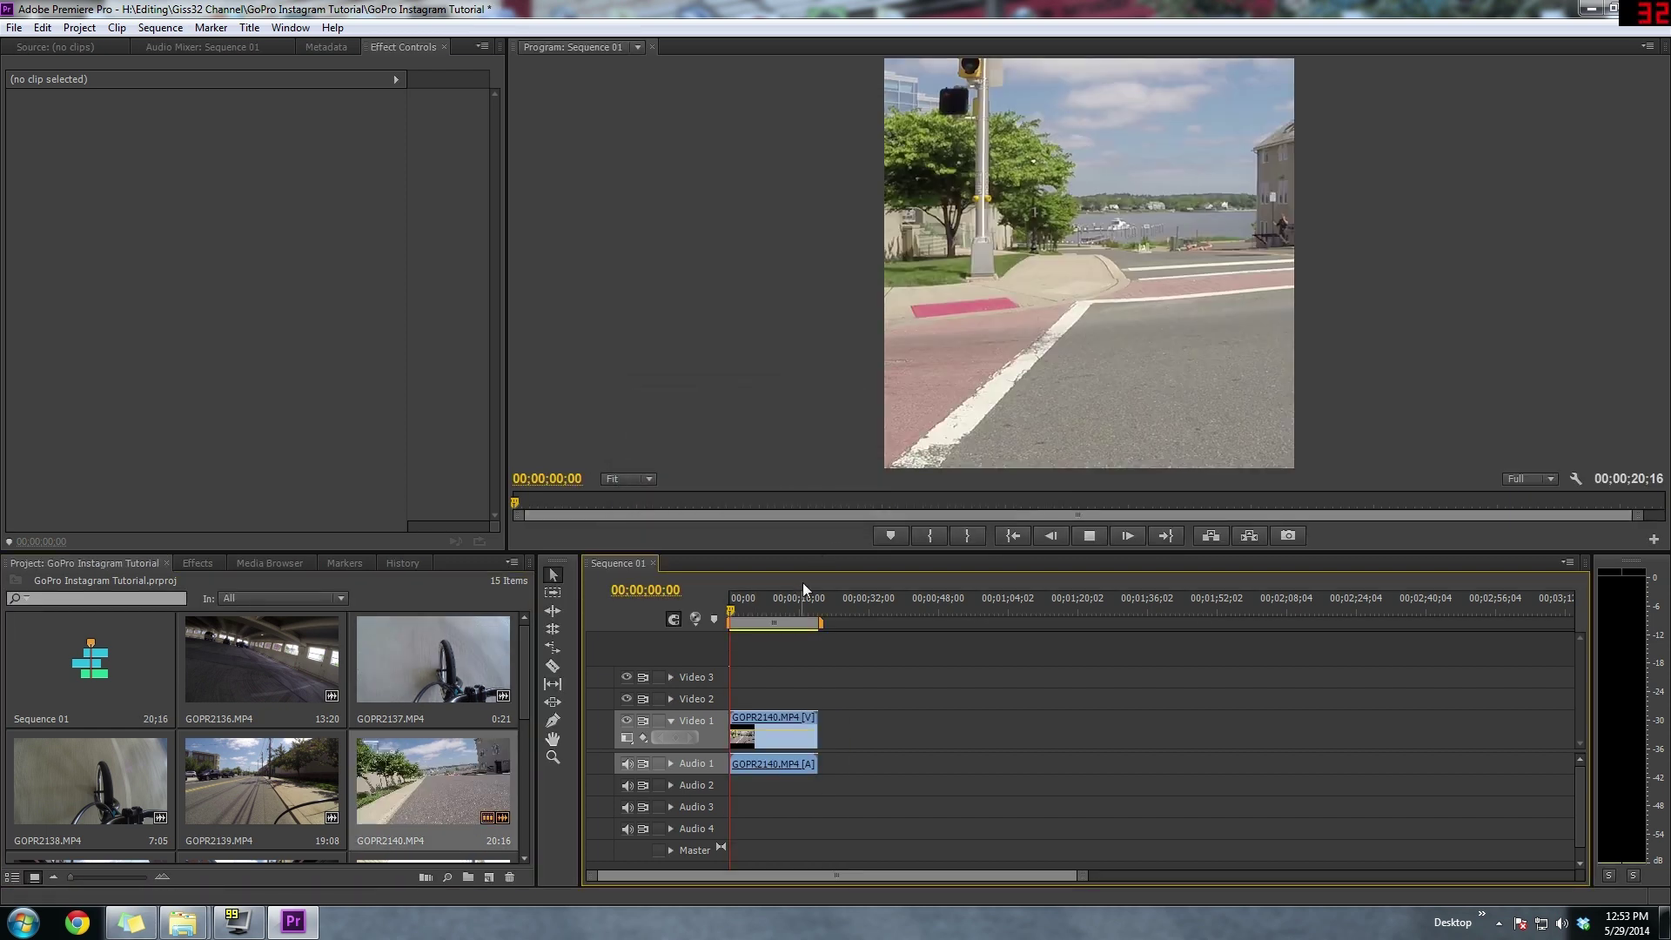
{"action": "key", "text": "space"}
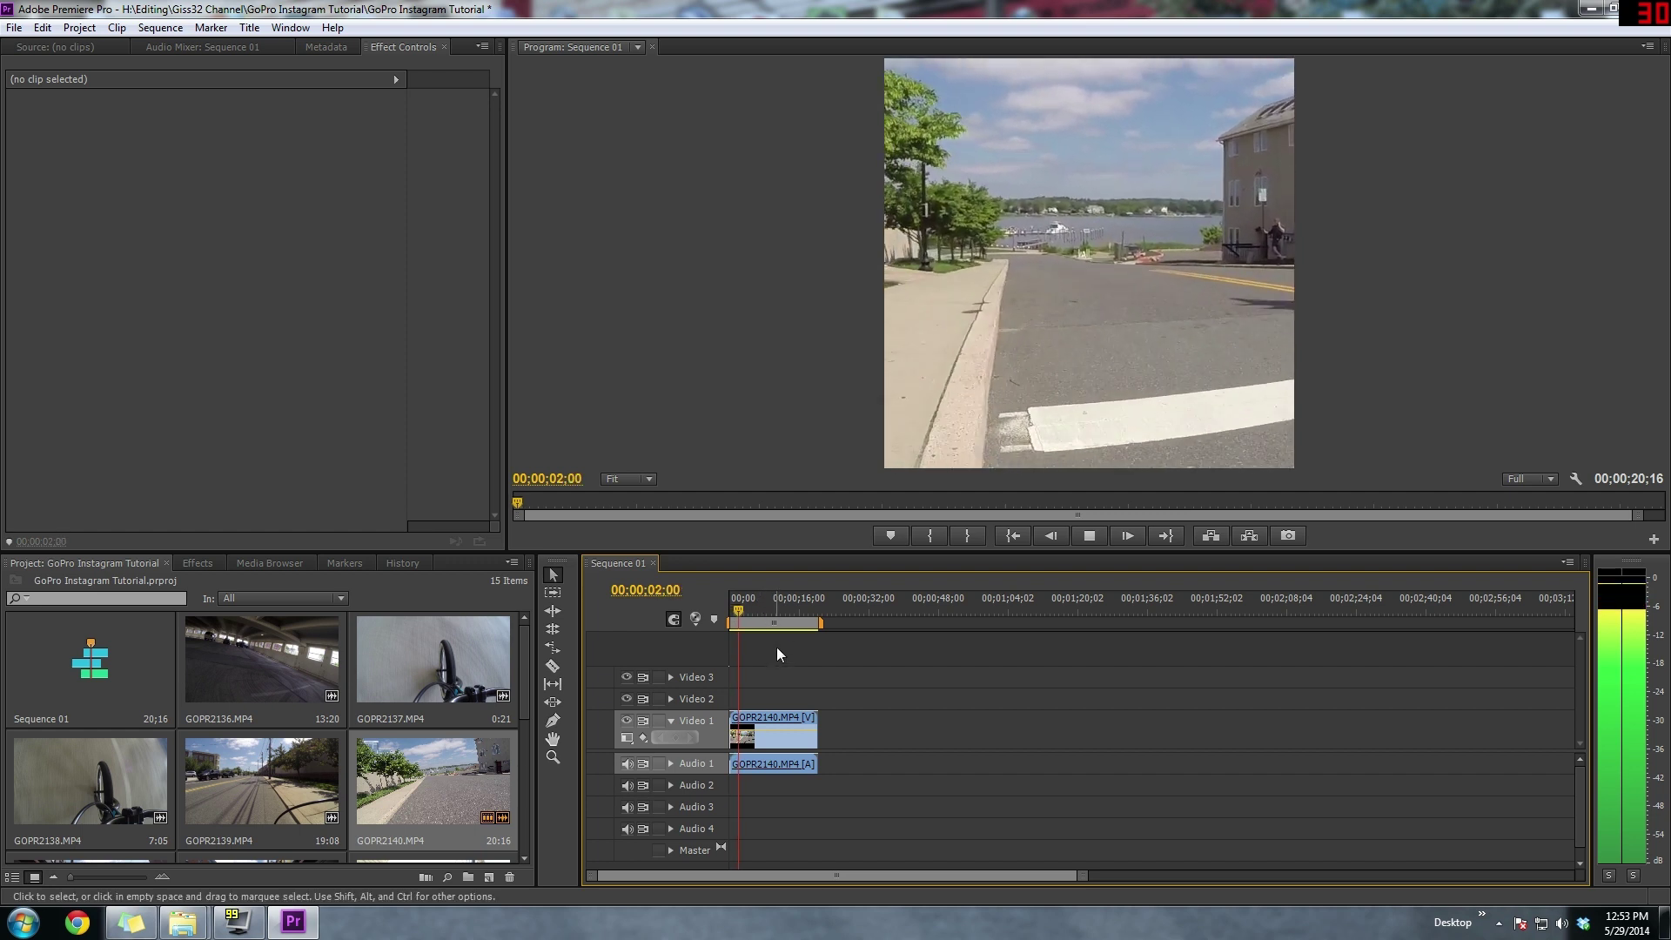
{"action": "left_click", "coordinate": [768, 722]}
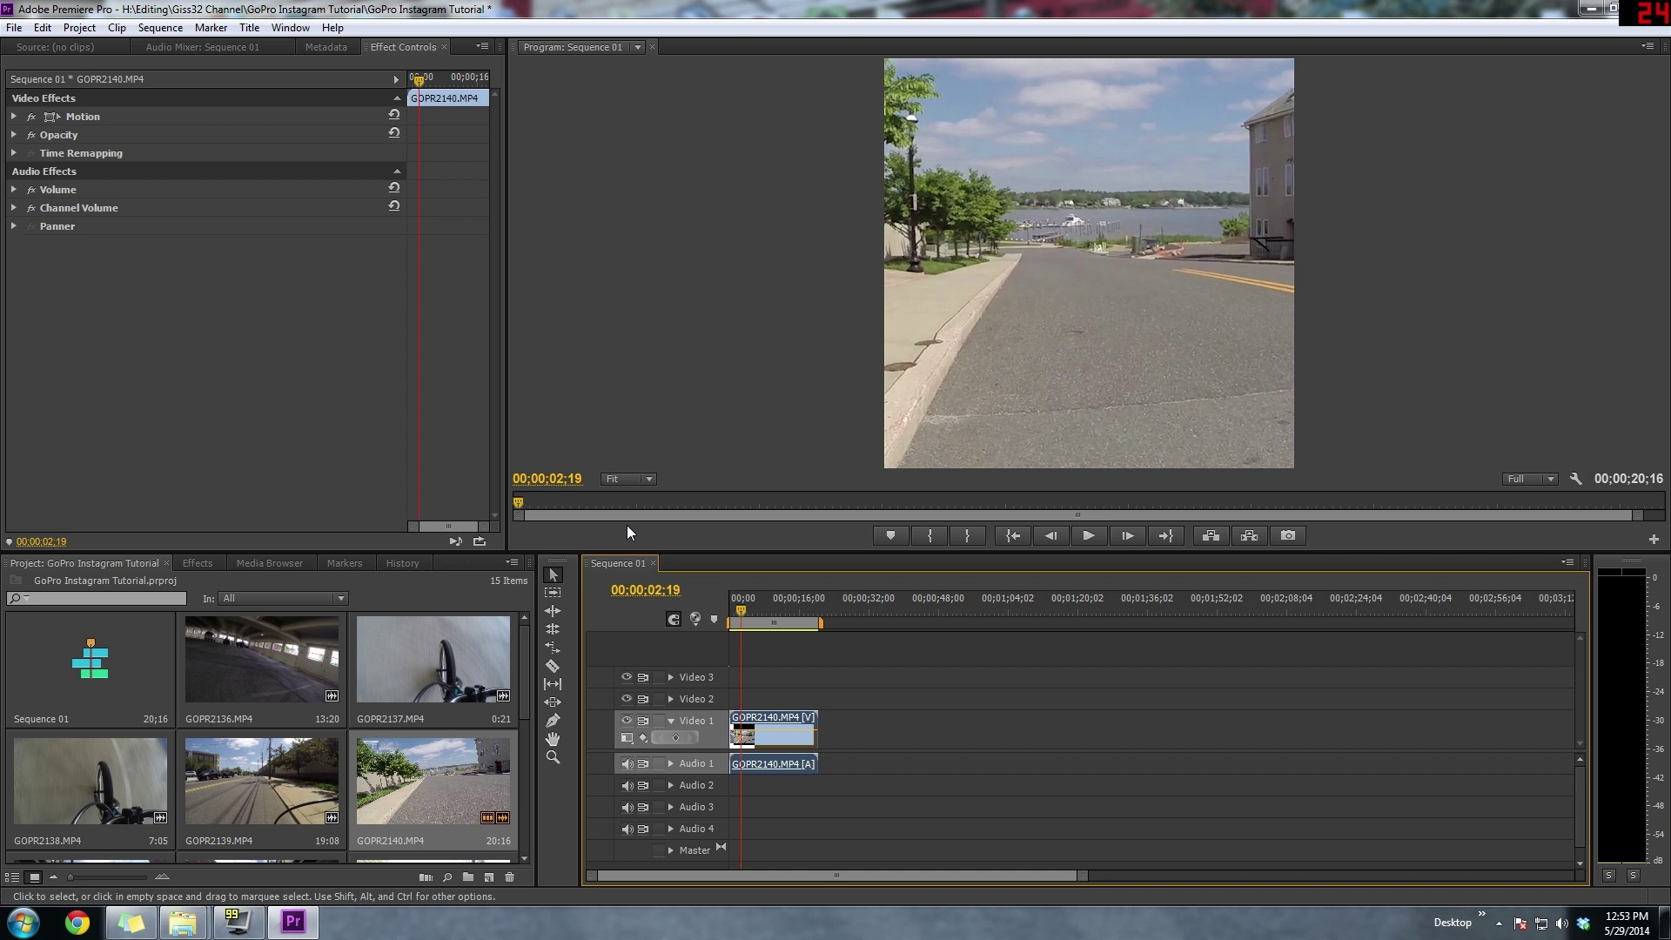
Shrink the clip to about 60% scale and play back to check it.
{"action": "left_click", "coordinate": [14, 116]}
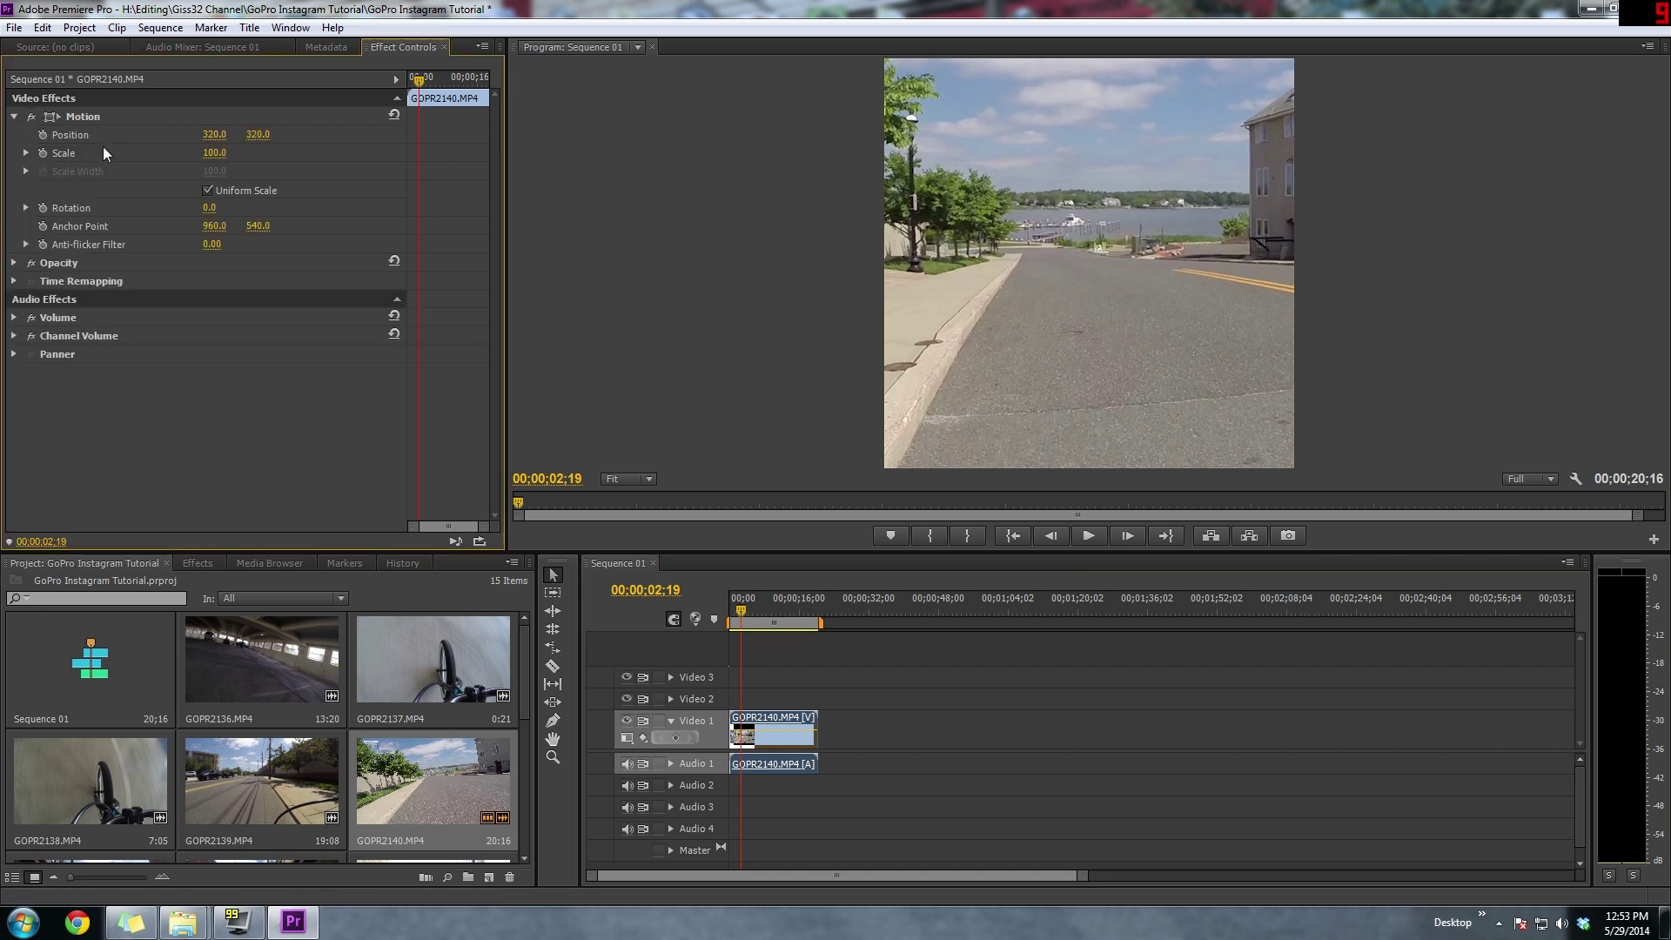
{"action": "left_click", "coordinate": [26, 153]}
{"action": "left_click_drag", "start_coordinate": [381, 185], "coordinate": [240, 184]}
{"action": "key", "text": "space"}
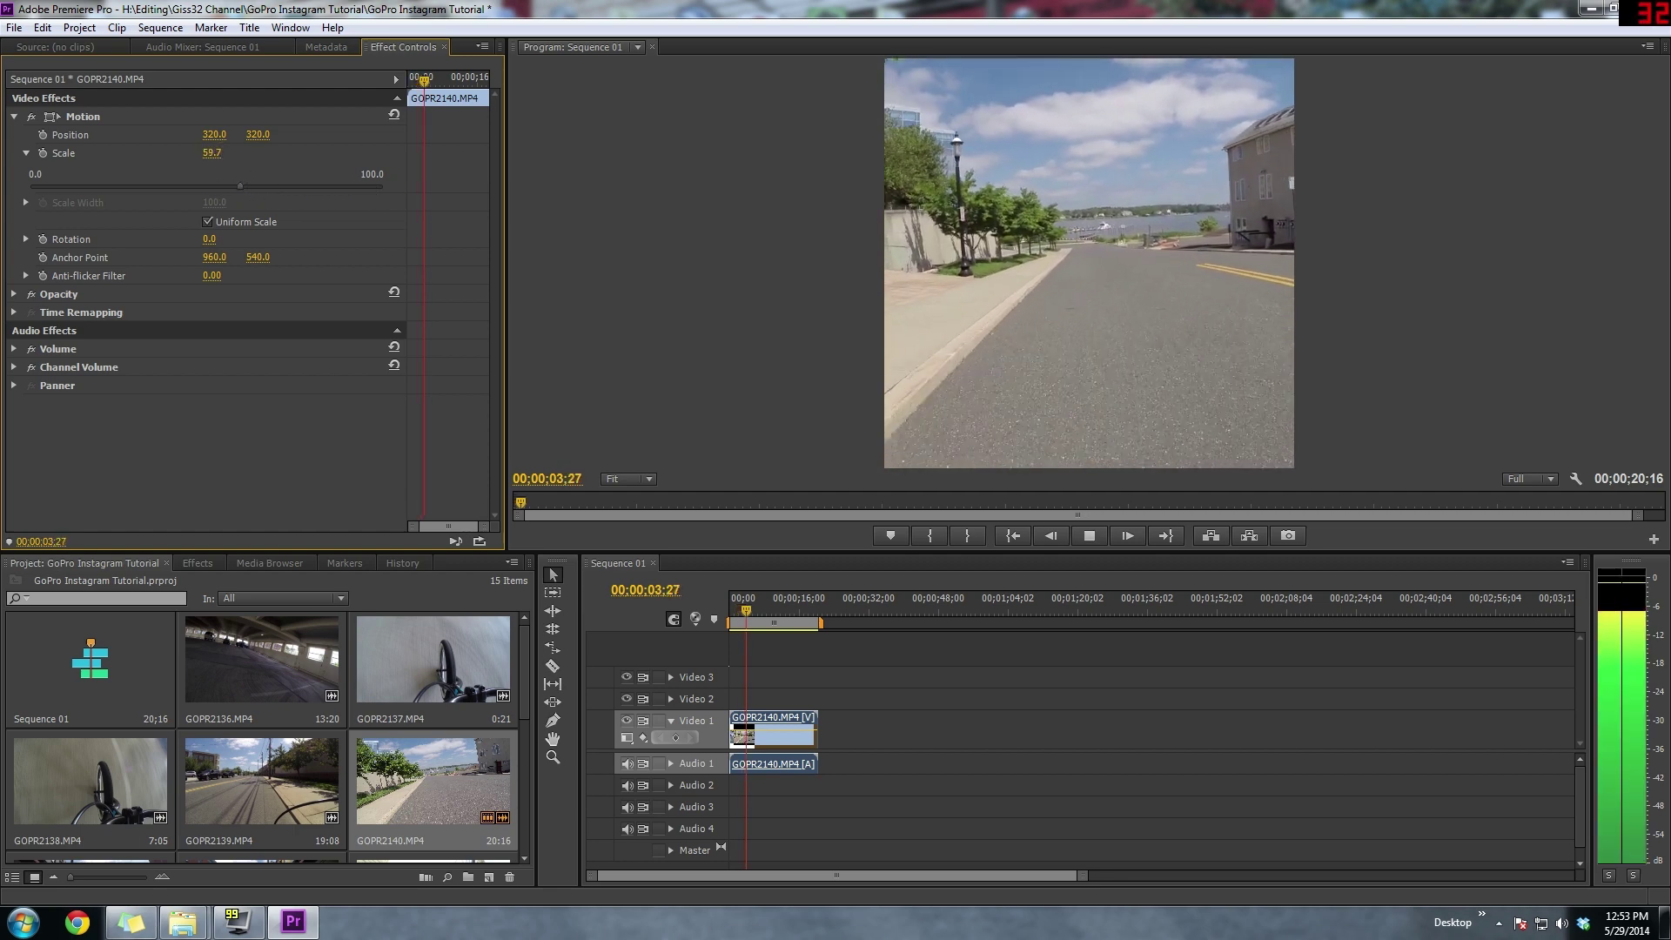
{"action": "key", "text": "space"}
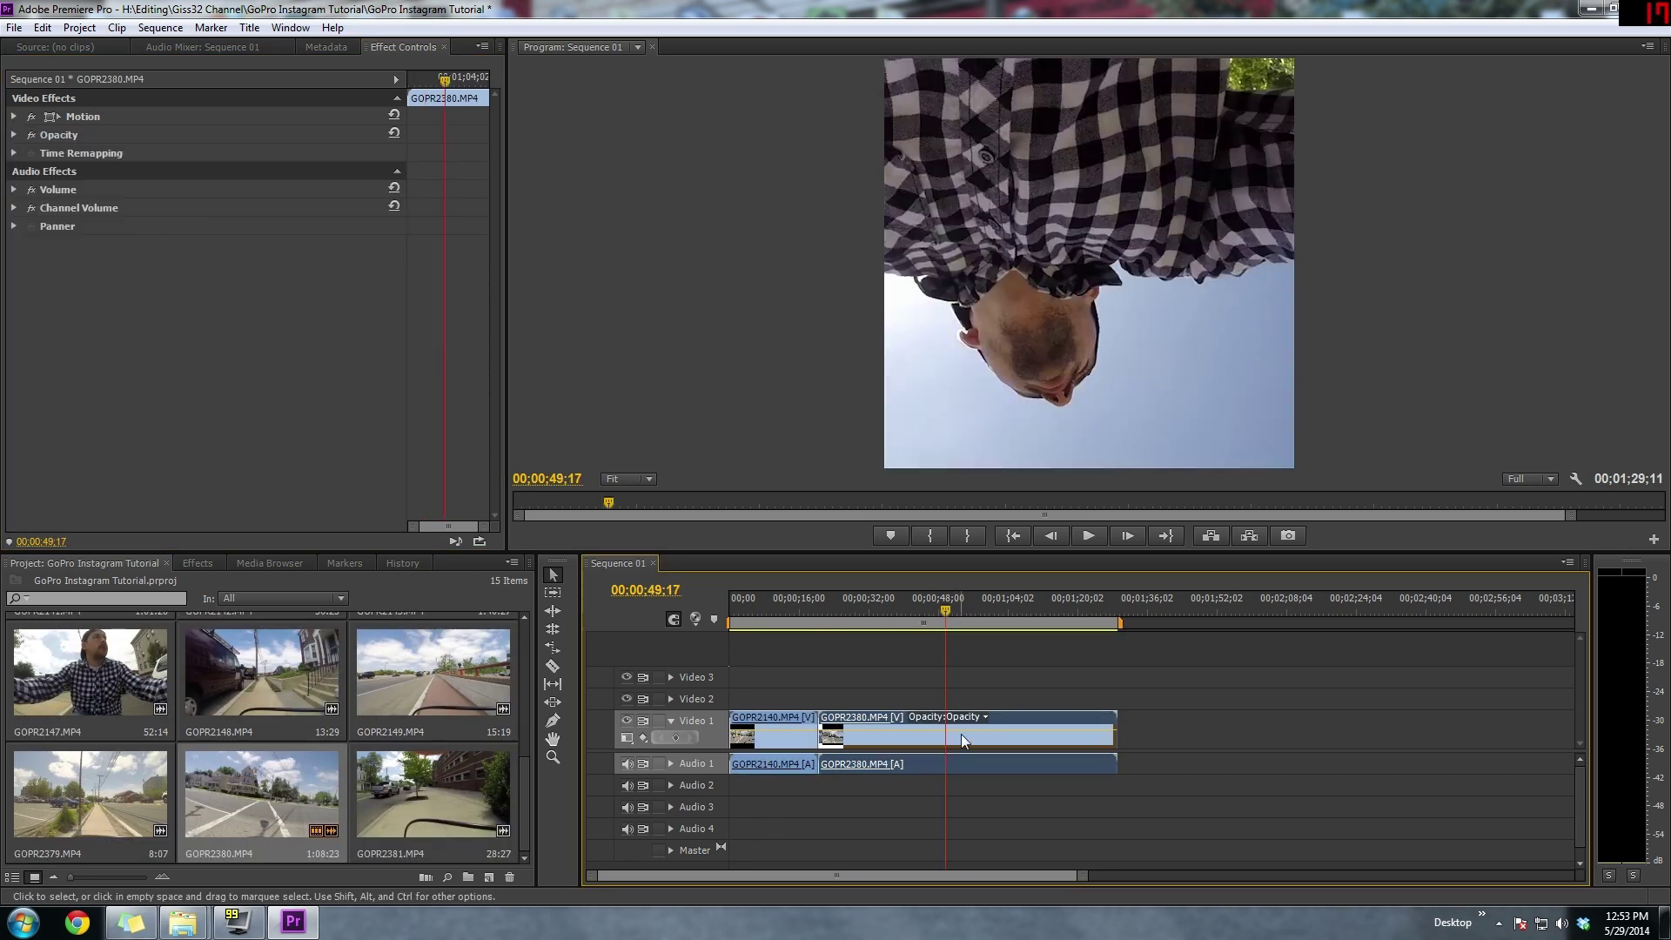
Reduce GOPR2380's scale and shift the upside-down image left to reframe it.
{"action": "left_click", "coordinate": [18, 120]}
{"action": "left_click", "coordinate": [17, 120]}
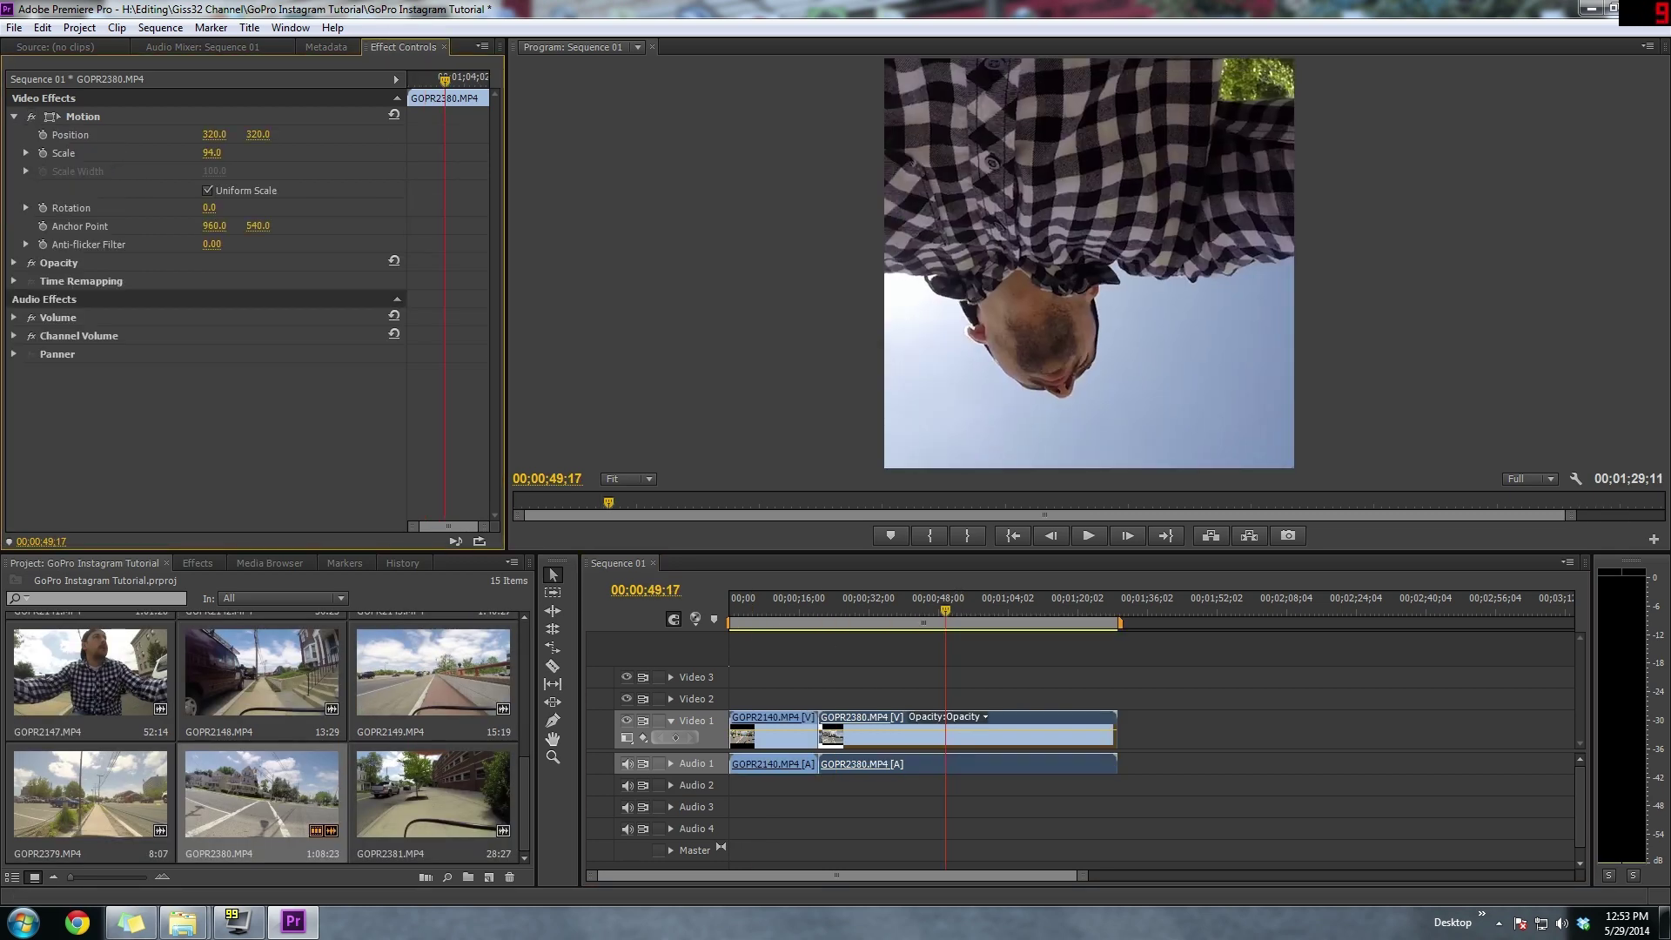
{"action": "left_click_drag", "start_coordinate": [217, 154], "coordinate": [416, 135]}
{"action": "key", "text": "space"}
{"action": "key", "text": "space"}
{"action": "left_click_drag", "start_coordinate": [214, 134], "coordinate": [258, 135]}
{"action": "key", "text": "space"}
{"action": "key", "text": "space"}
{"action": "key", "text": "space"}
{"action": "key", "text": "space"}
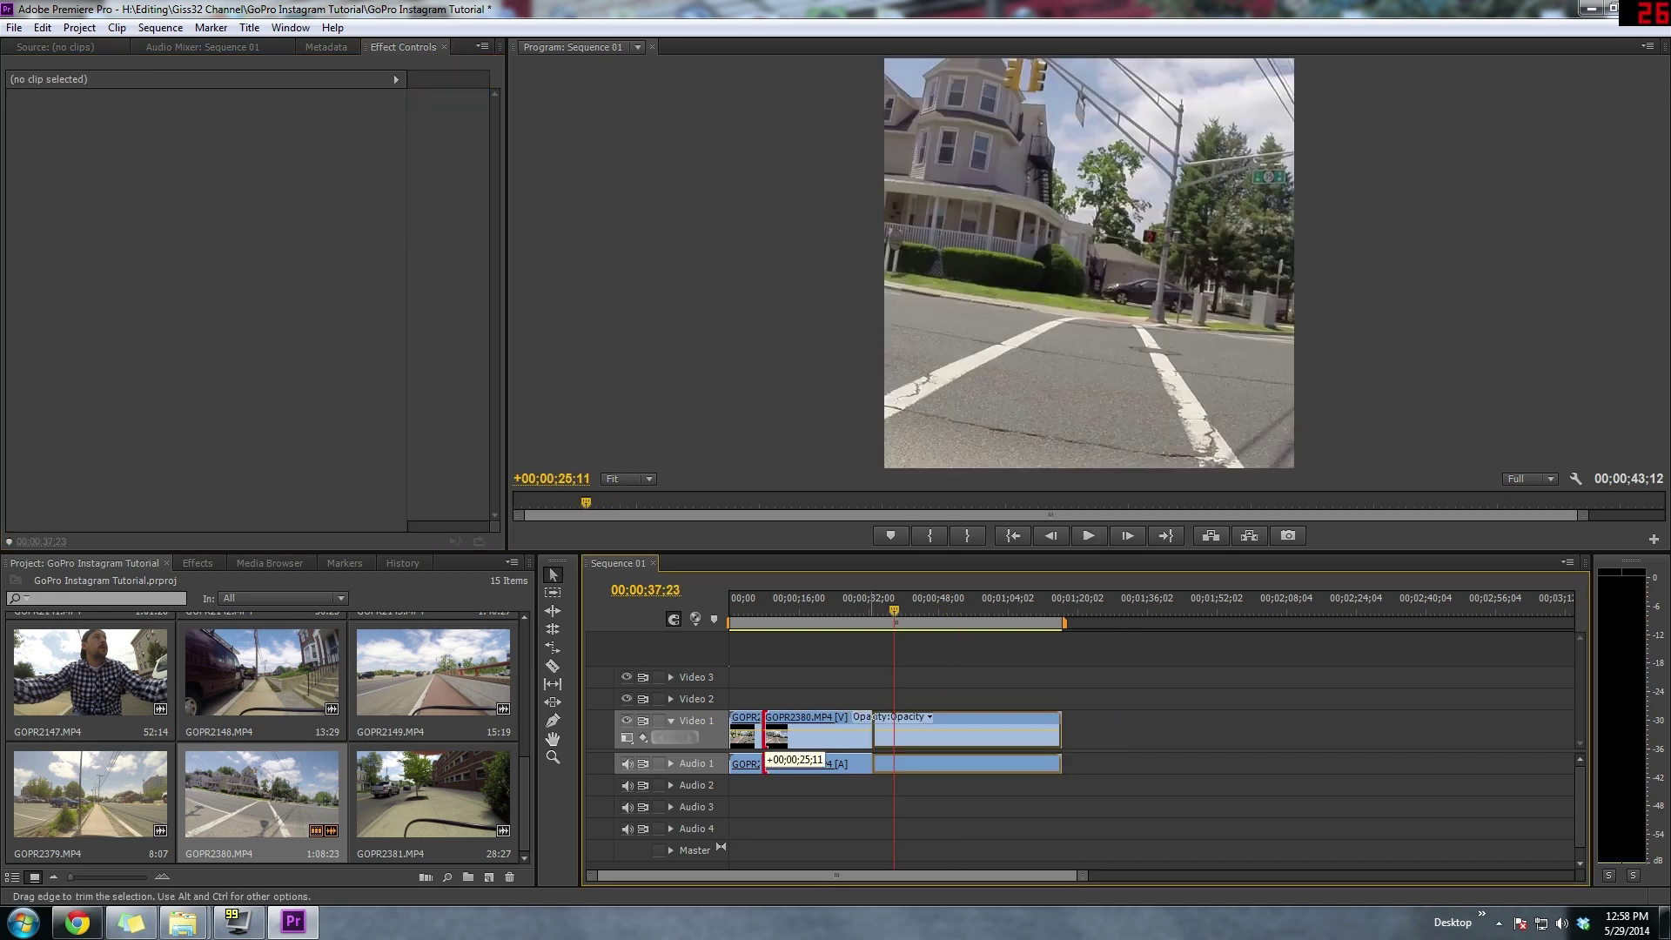
Ripple delete the gap between the clips and move the playhead toward 15 seconds.
{"action": "left_click", "coordinate": [811, 729]}
{"action": "key", "text": "Delete"}
{"action": "left_click_drag", "start_coordinate": [877, 614], "coordinate": [795, 618]}
Trim GOPR2380's end to exactly 00;00;15;00 and preview an earlier point.
{"action": "left_click_drag", "start_coordinate": [932, 731], "coordinate": [795, 731]}
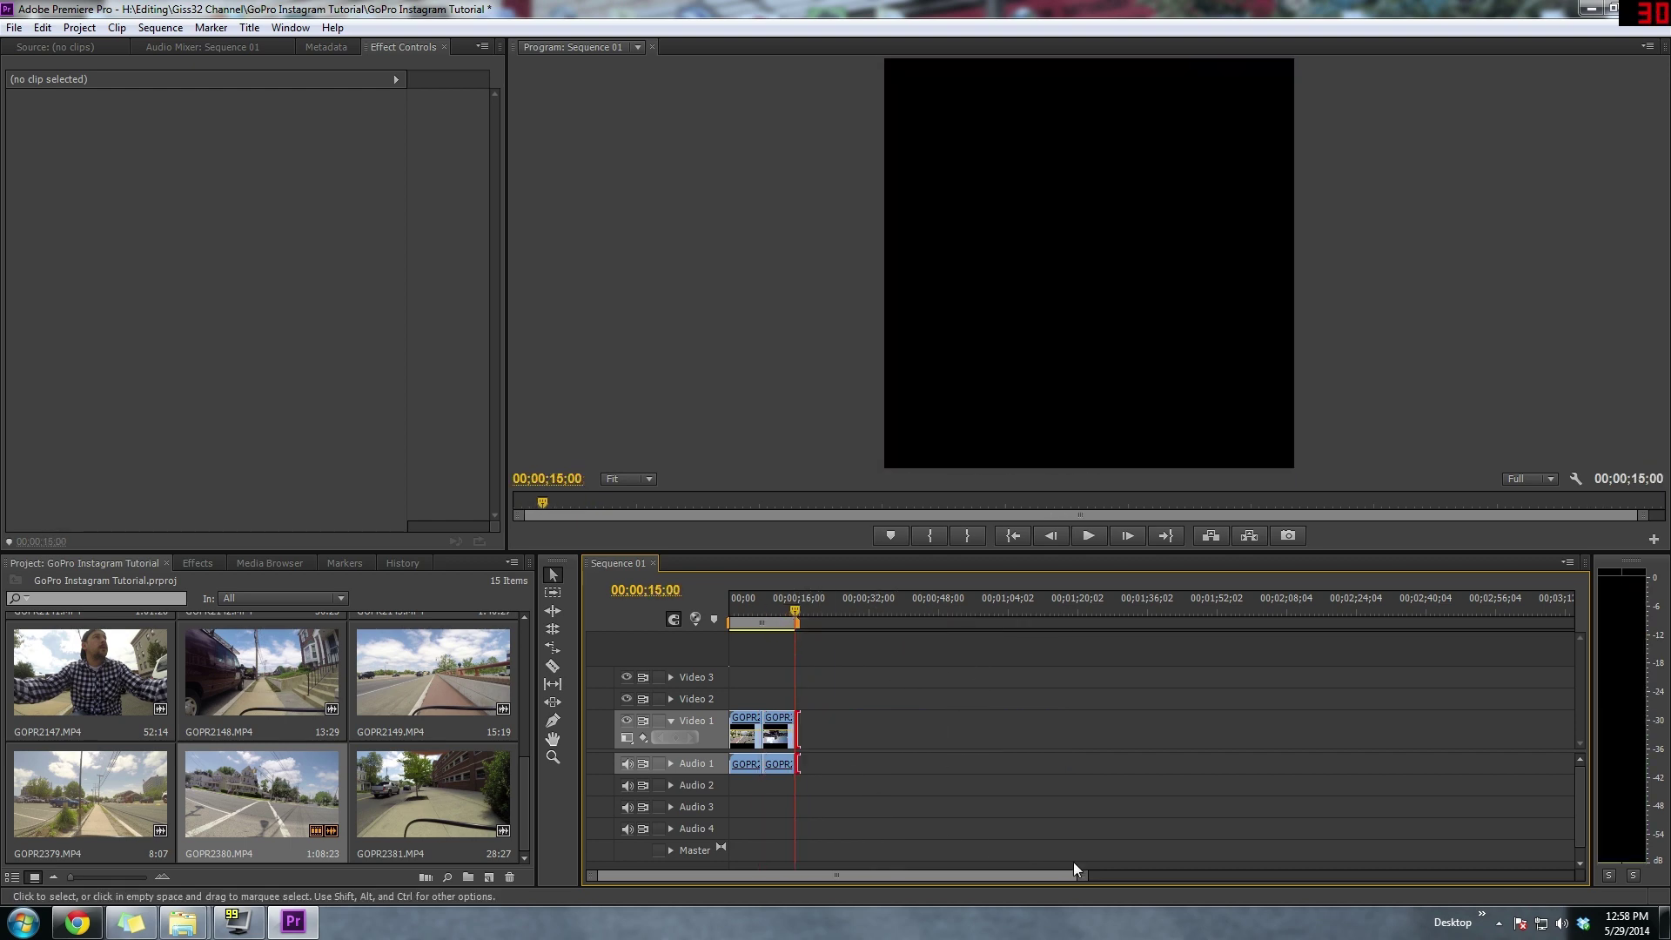
{"action": "left_click_drag", "start_coordinate": [1079, 874], "coordinate": [741, 872]}
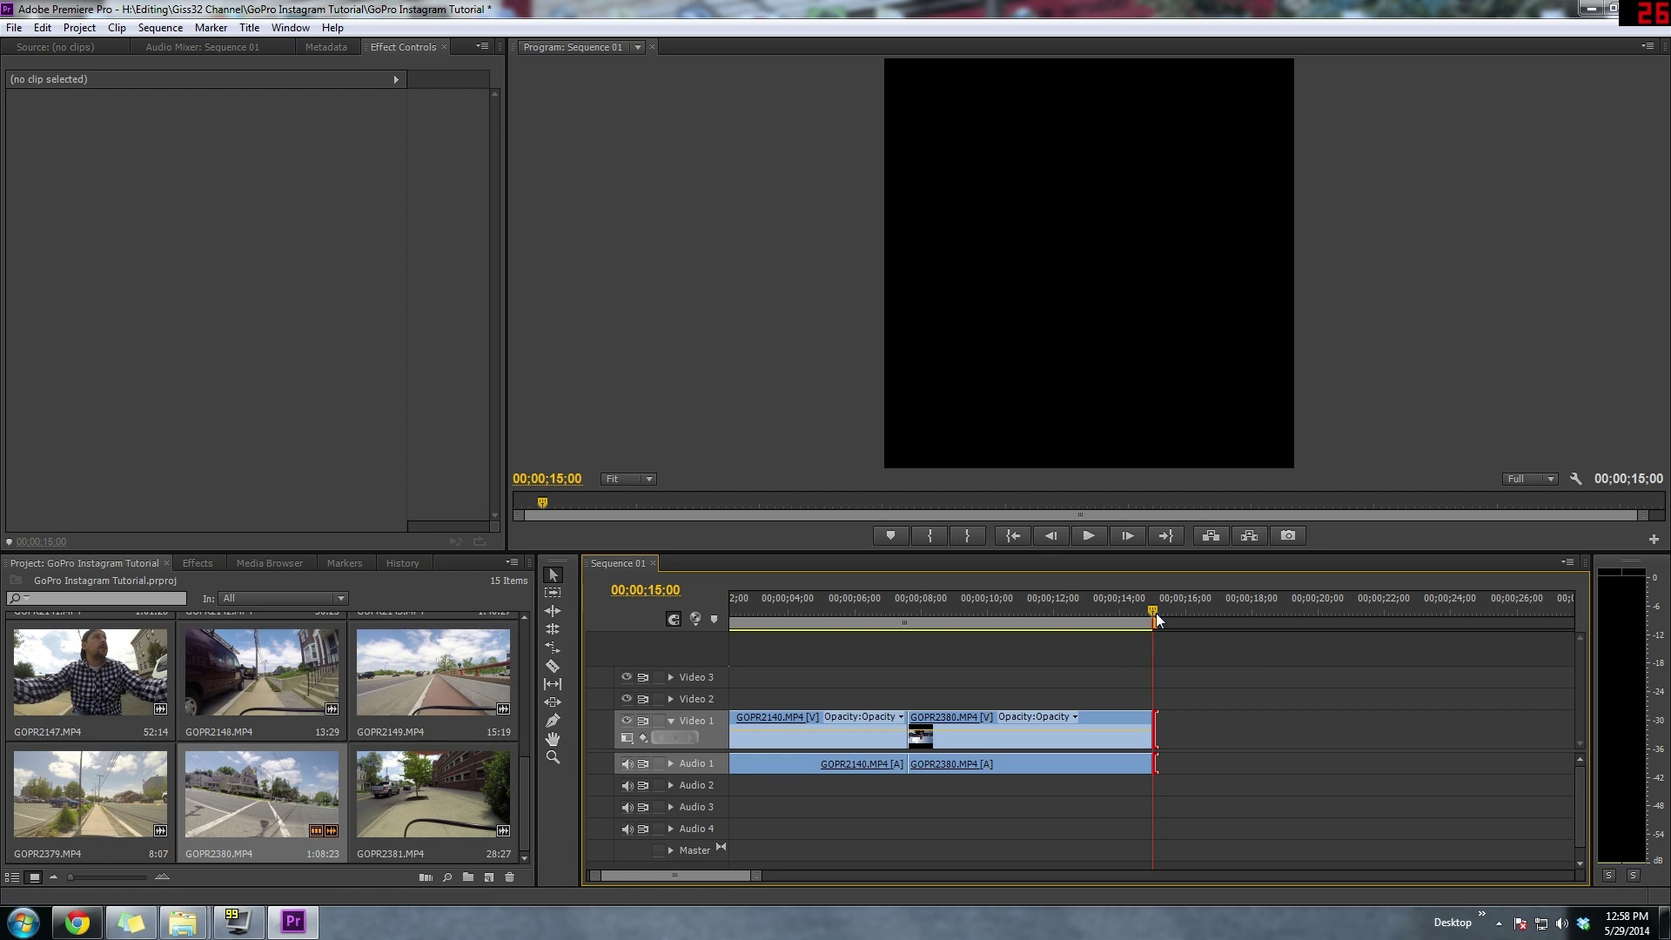
{"action": "mouse_move", "coordinate": [1152, 616]}
{"action": "left_mouse_down"}
{"action": "mouse_move", "coordinate": [1136, 614]}
{"action": "mouse_move", "coordinate": [1154, 614]}
{"action": "left_mouse_up"}
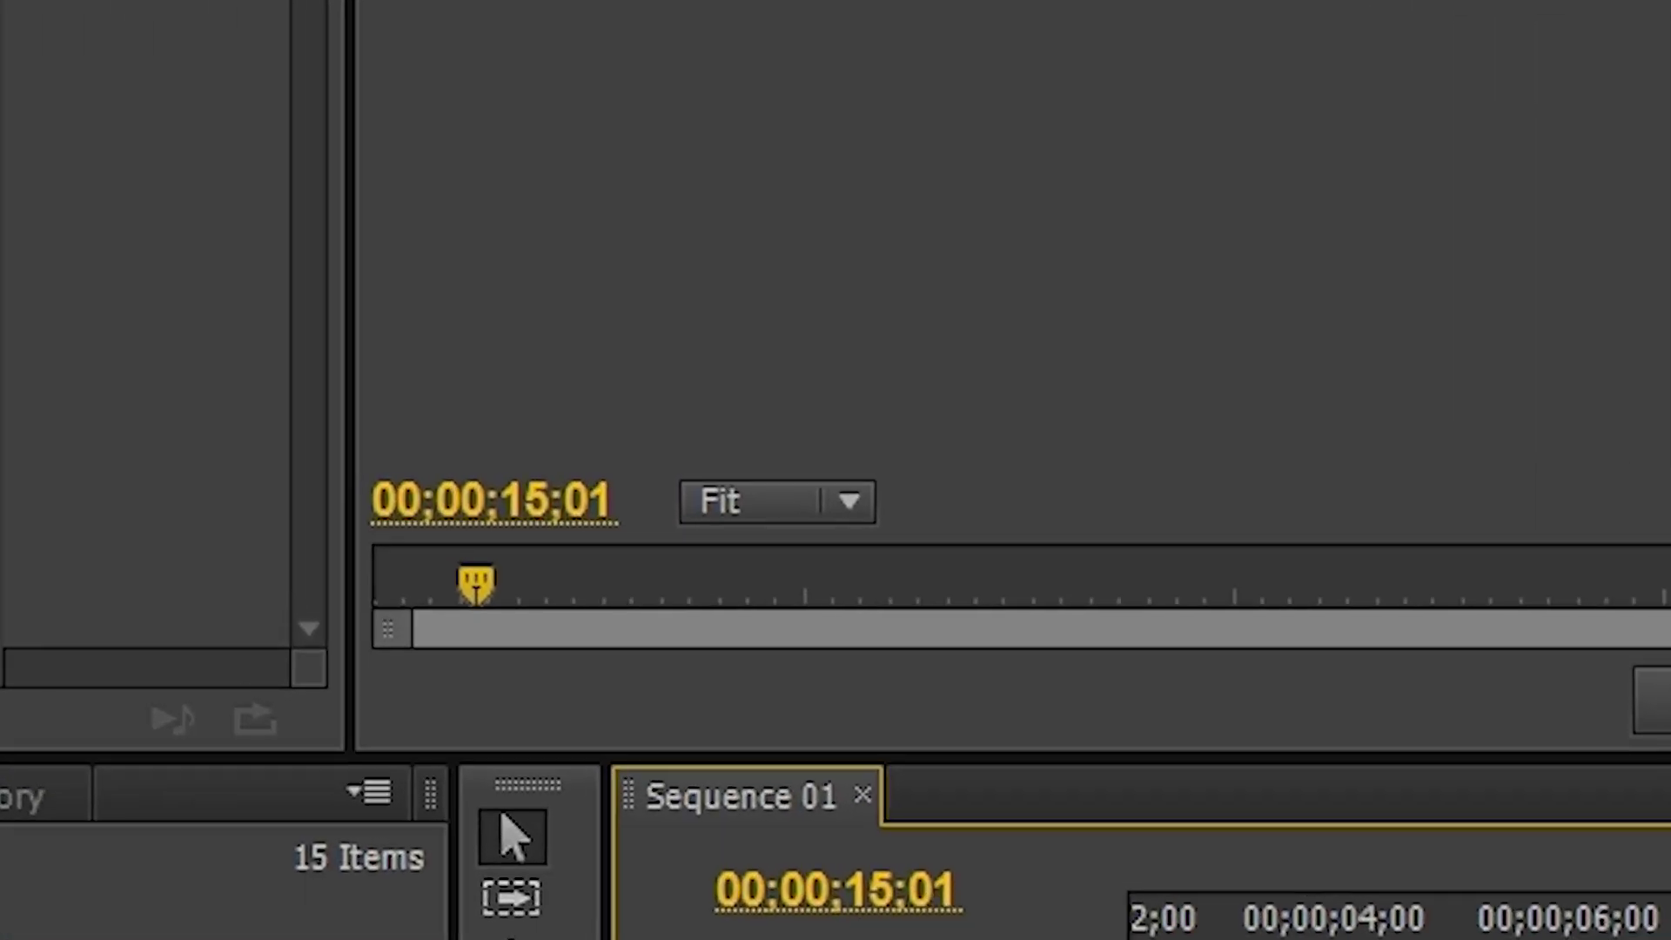
{"action": "key", "text": "Left"}
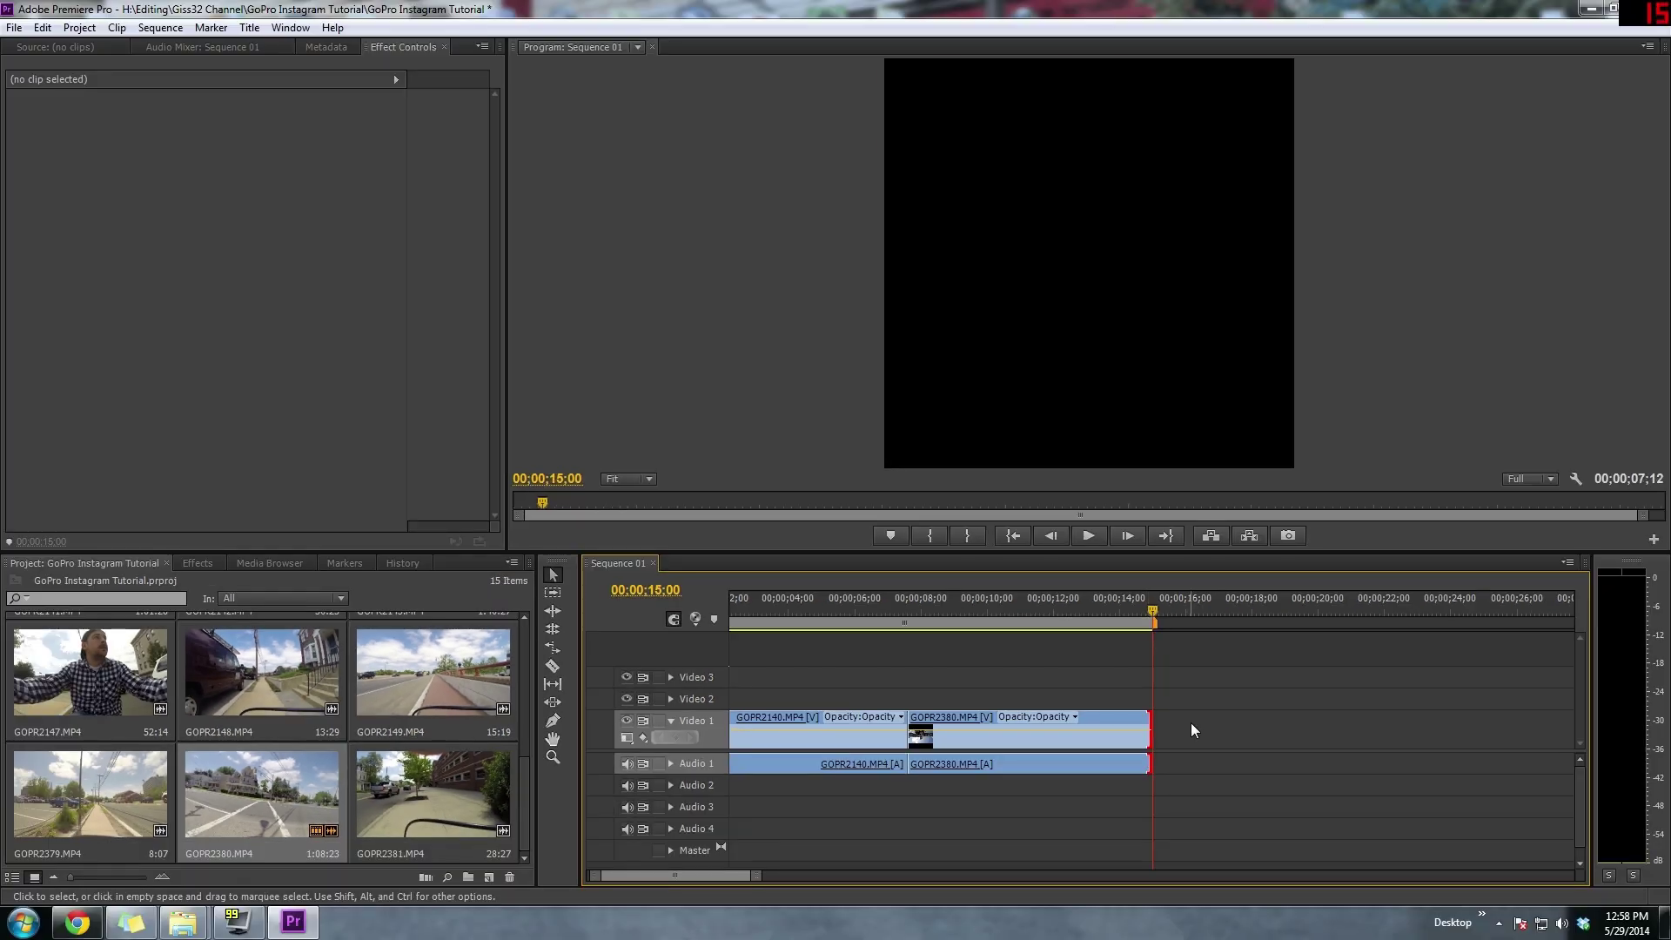
{"action": "left_click_drag", "start_coordinate": [1153, 614], "coordinate": [599, 613]}
{"action": "left_click", "coordinate": [14, 28]}
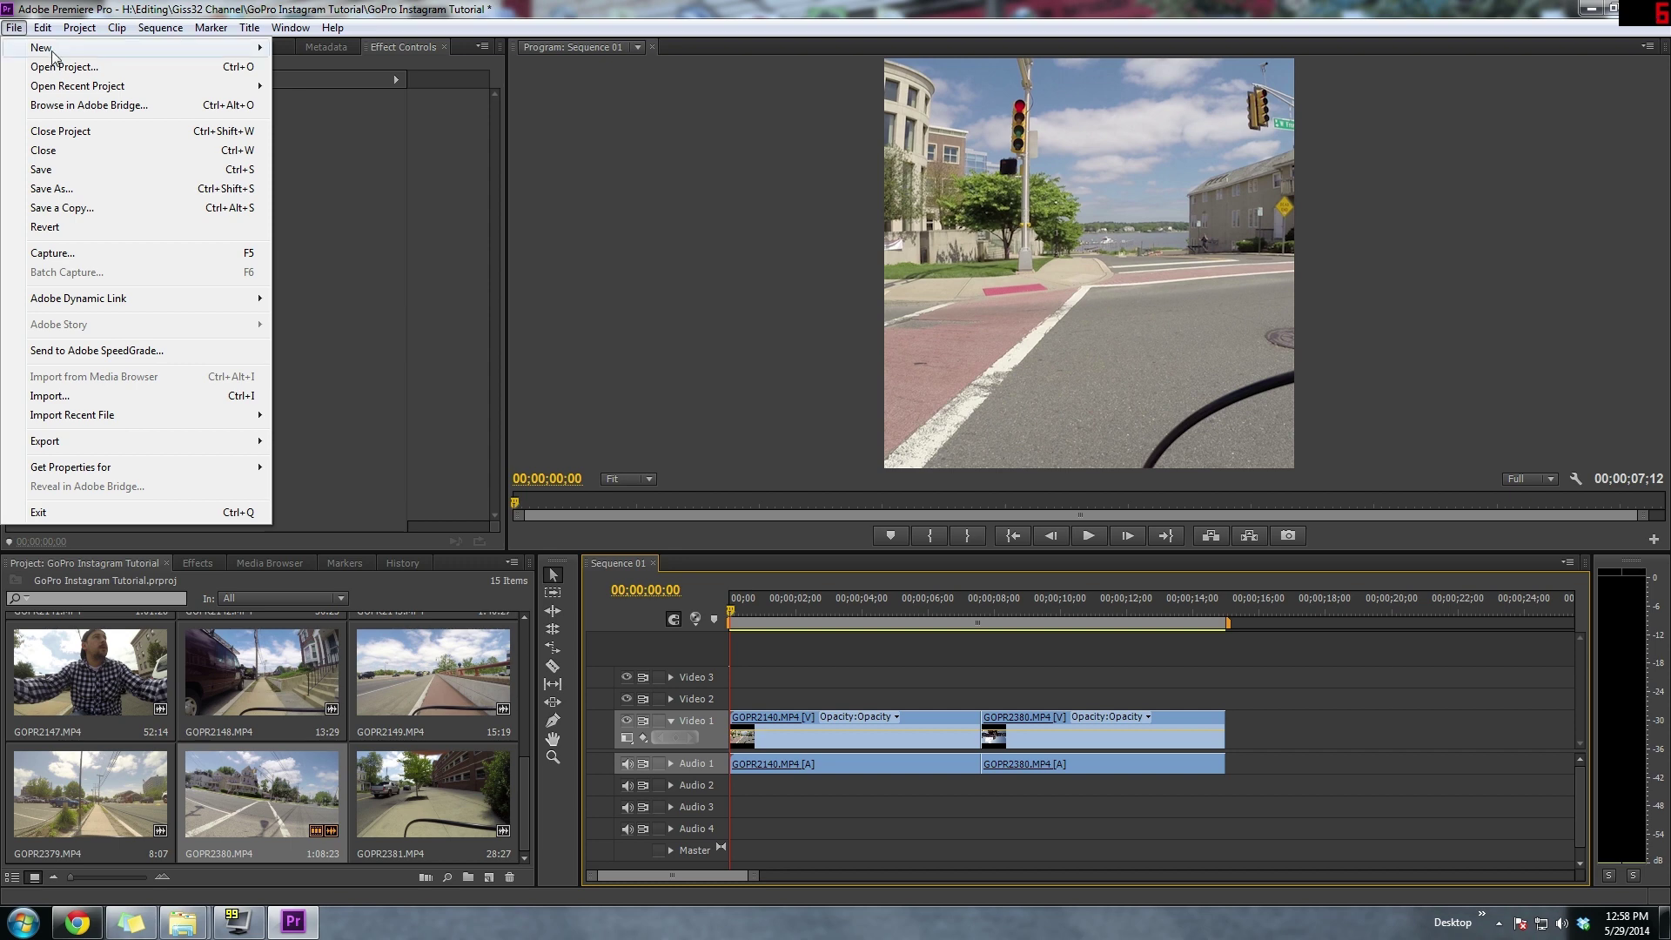
Set the media export to H.264 format with an output width of 640.
{"action": "mouse_move", "coordinate": [78, 444]}
{"action": "left_click", "coordinate": [399, 441]}
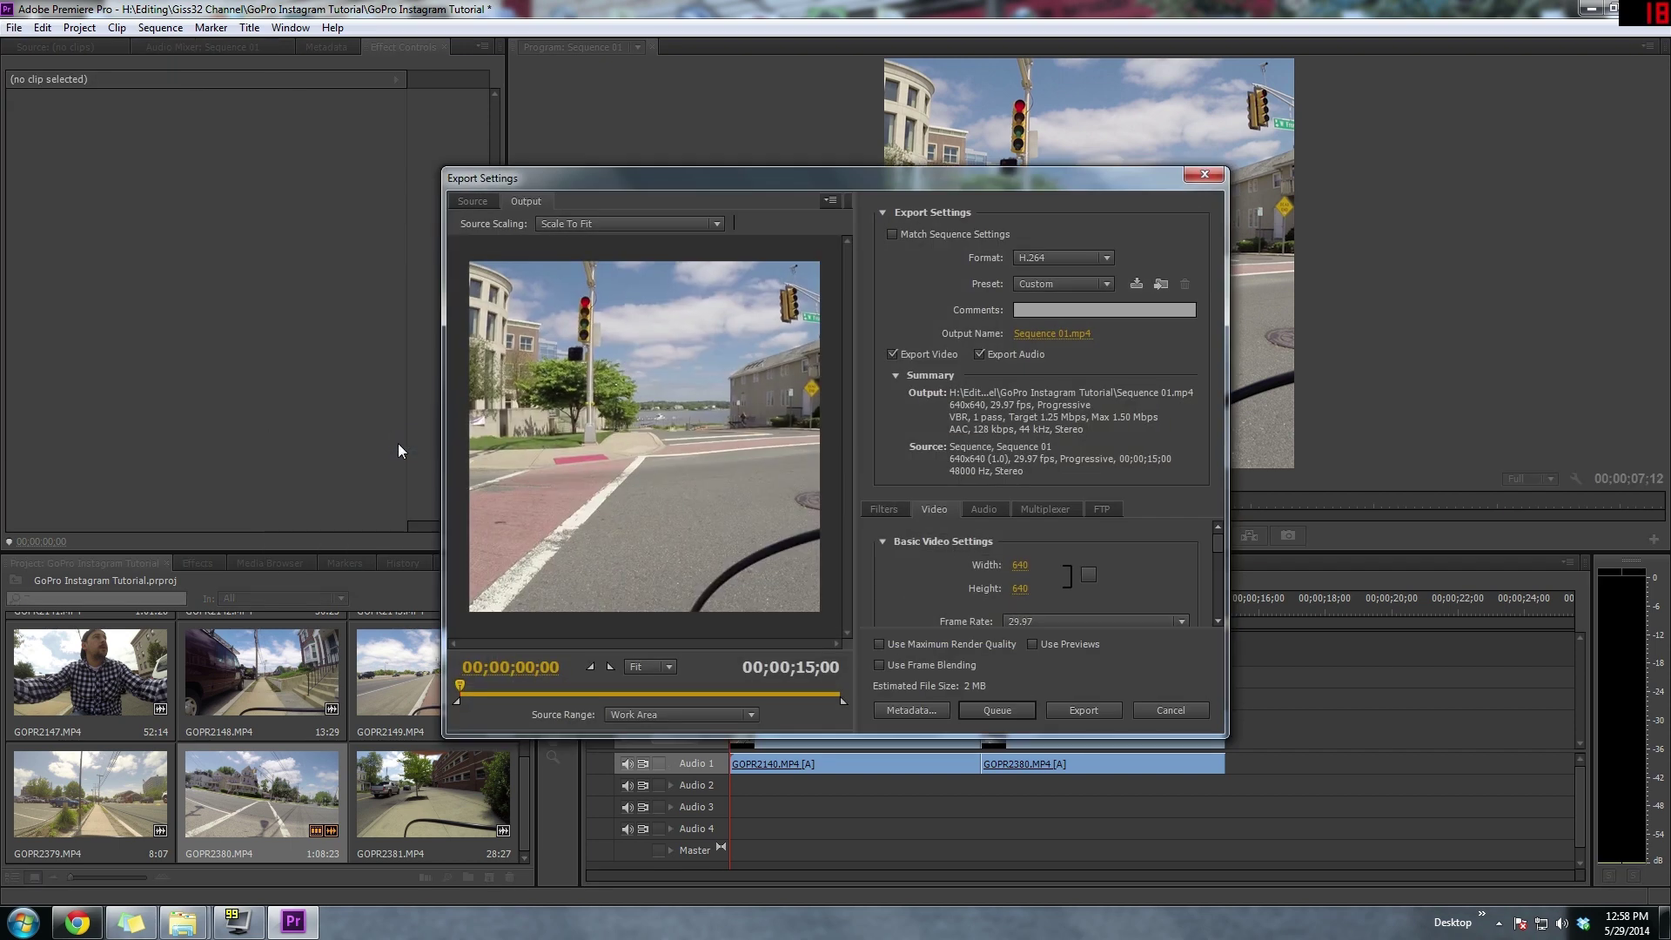
{"action": "left_click", "coordinate": [1082, 261]}
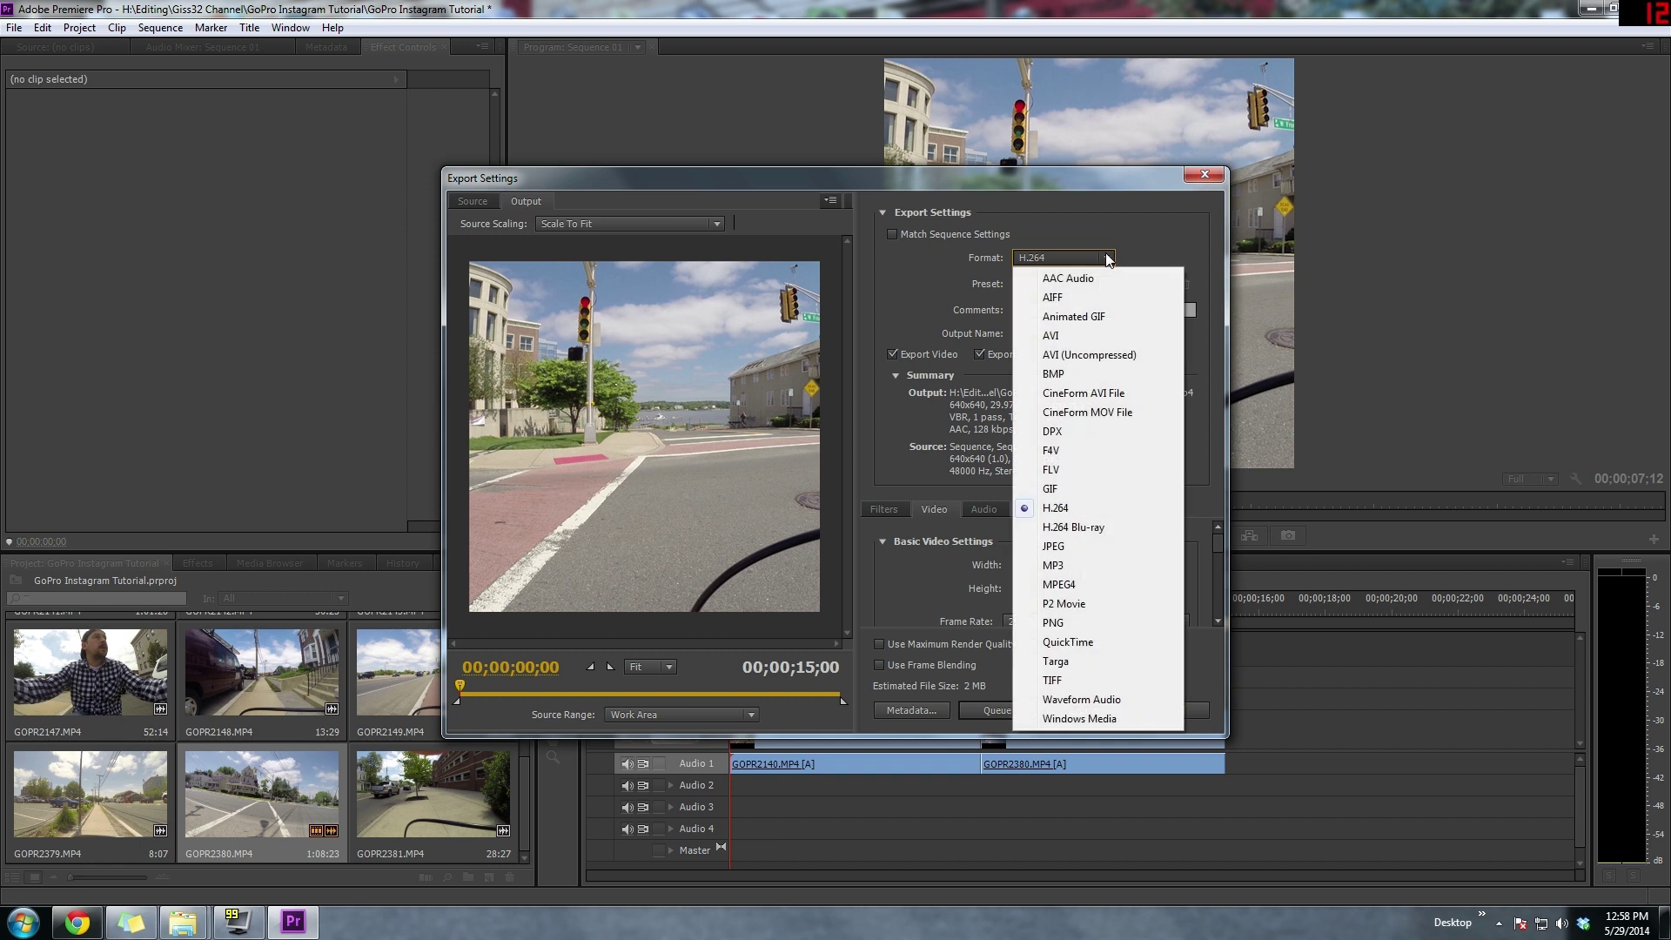
{"action": "left_click", "coordinate": [1094, 500]}
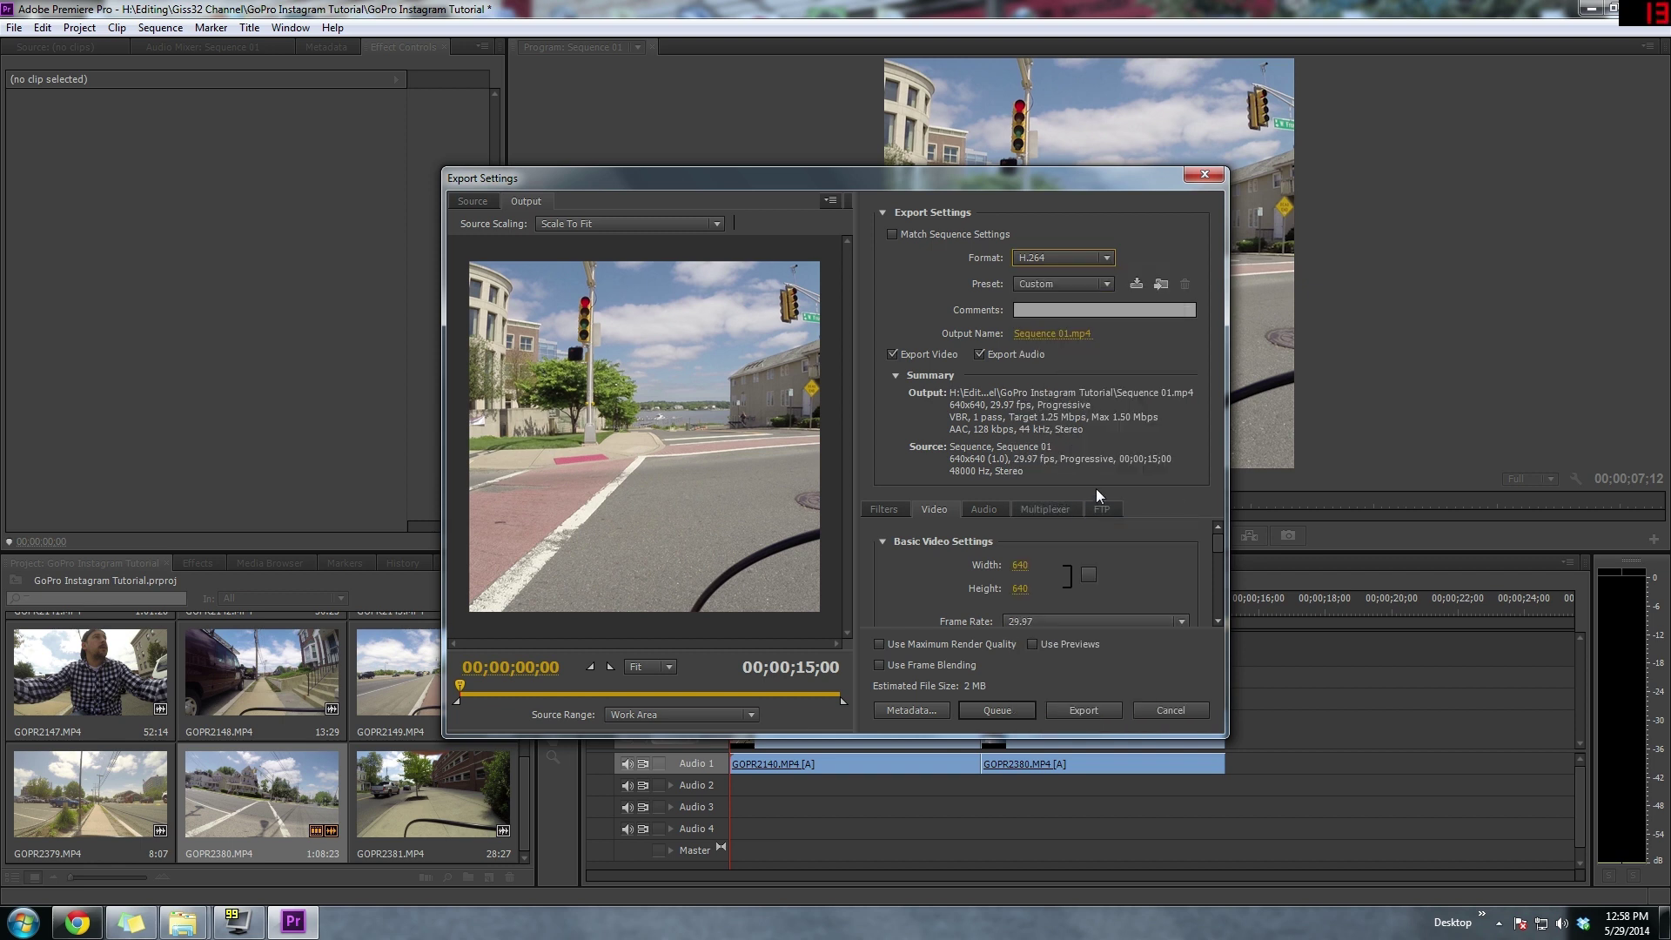
{"action": "scroll", "coordinate": [1214, 552], "scroll_direction": "down", "scroll_amount": 2}
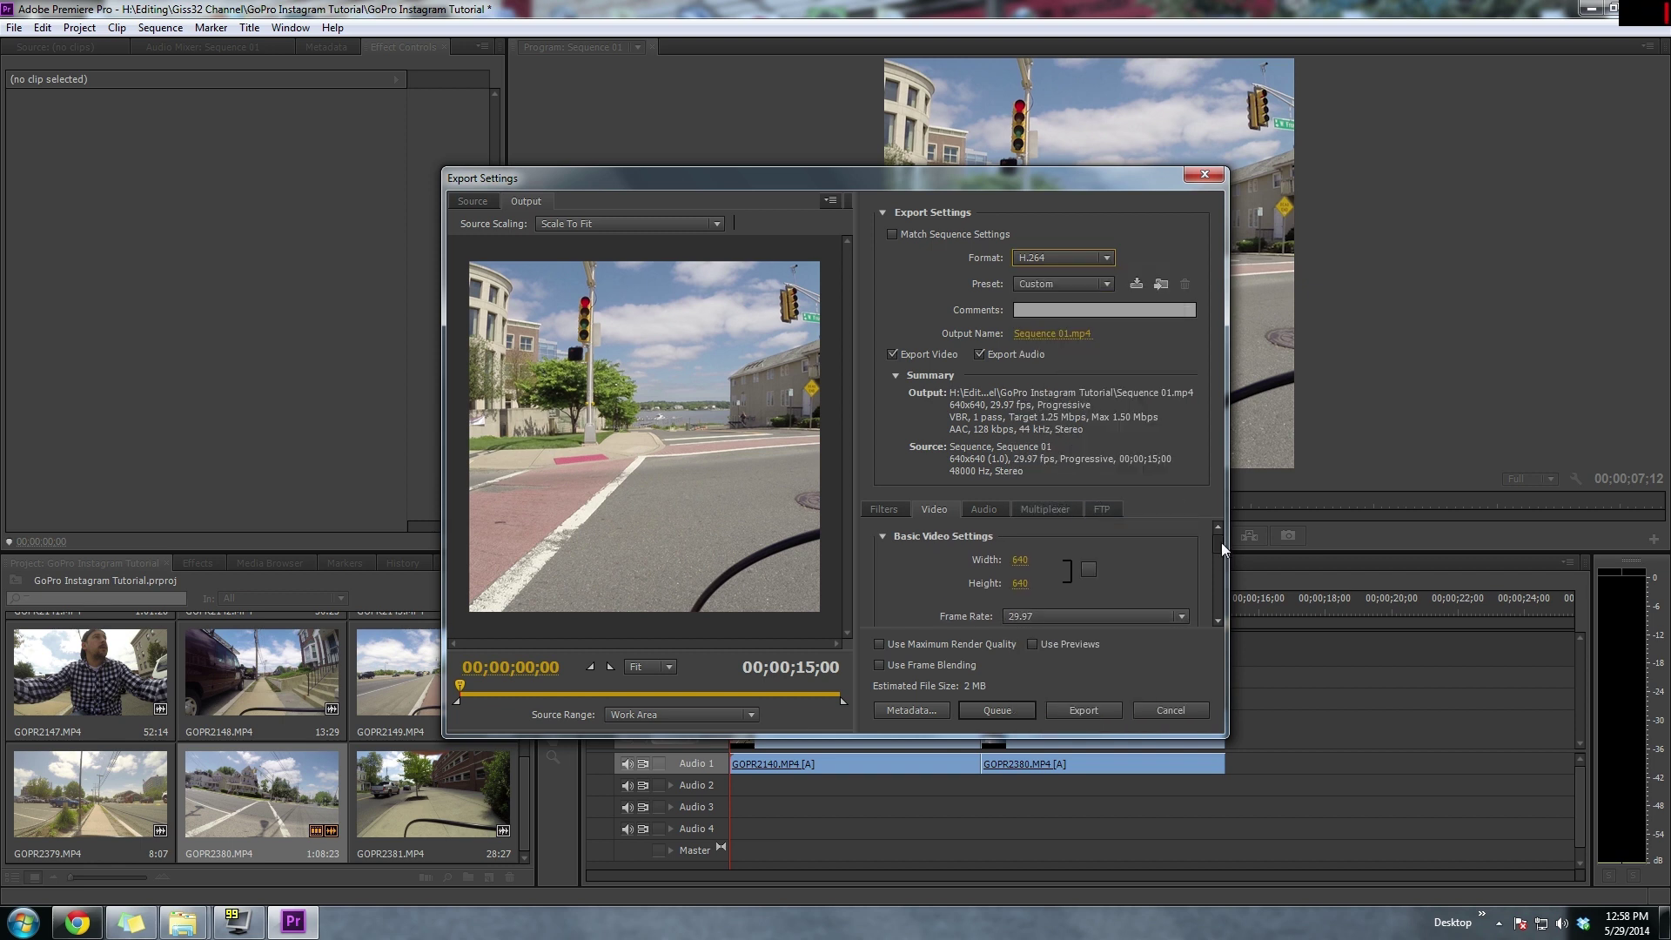
{"action": "left_click", "coordinate": [1023, 536]}
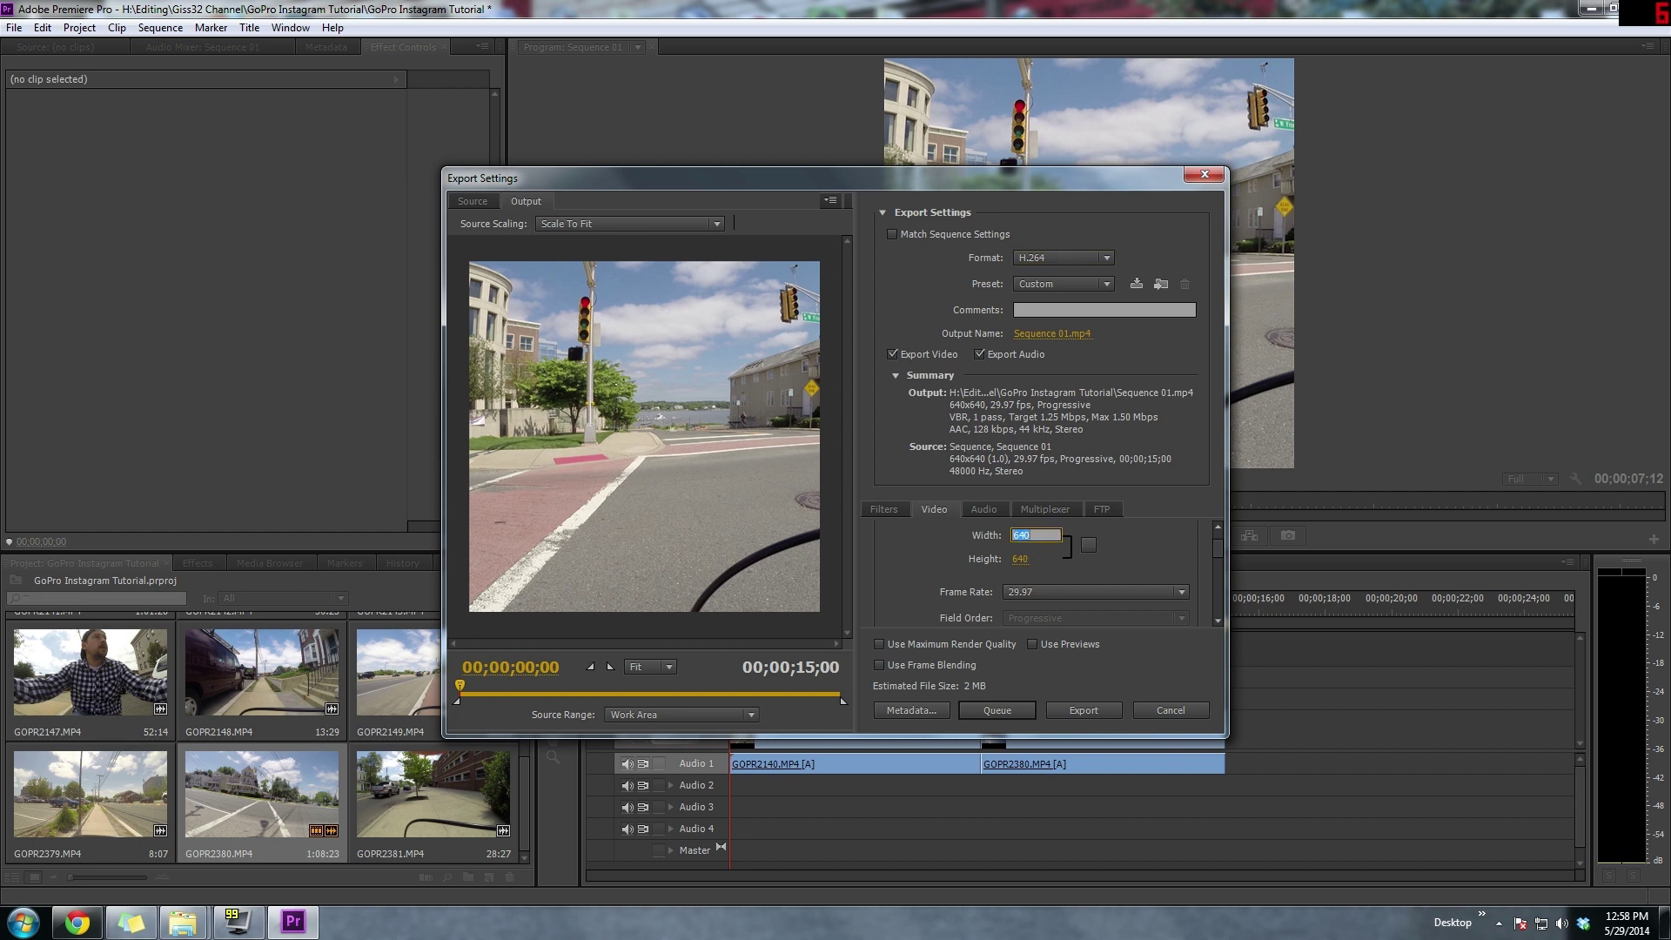
{"action": "type", "text": "640"}
{"action": "key", "text": "Return"}
Name the output file GoPro Instagram Tutorial and start the export.
{"action": "scroll", "coordinate": [1216, 547], "scroll_direction": "down", "scroll_amount": 3}
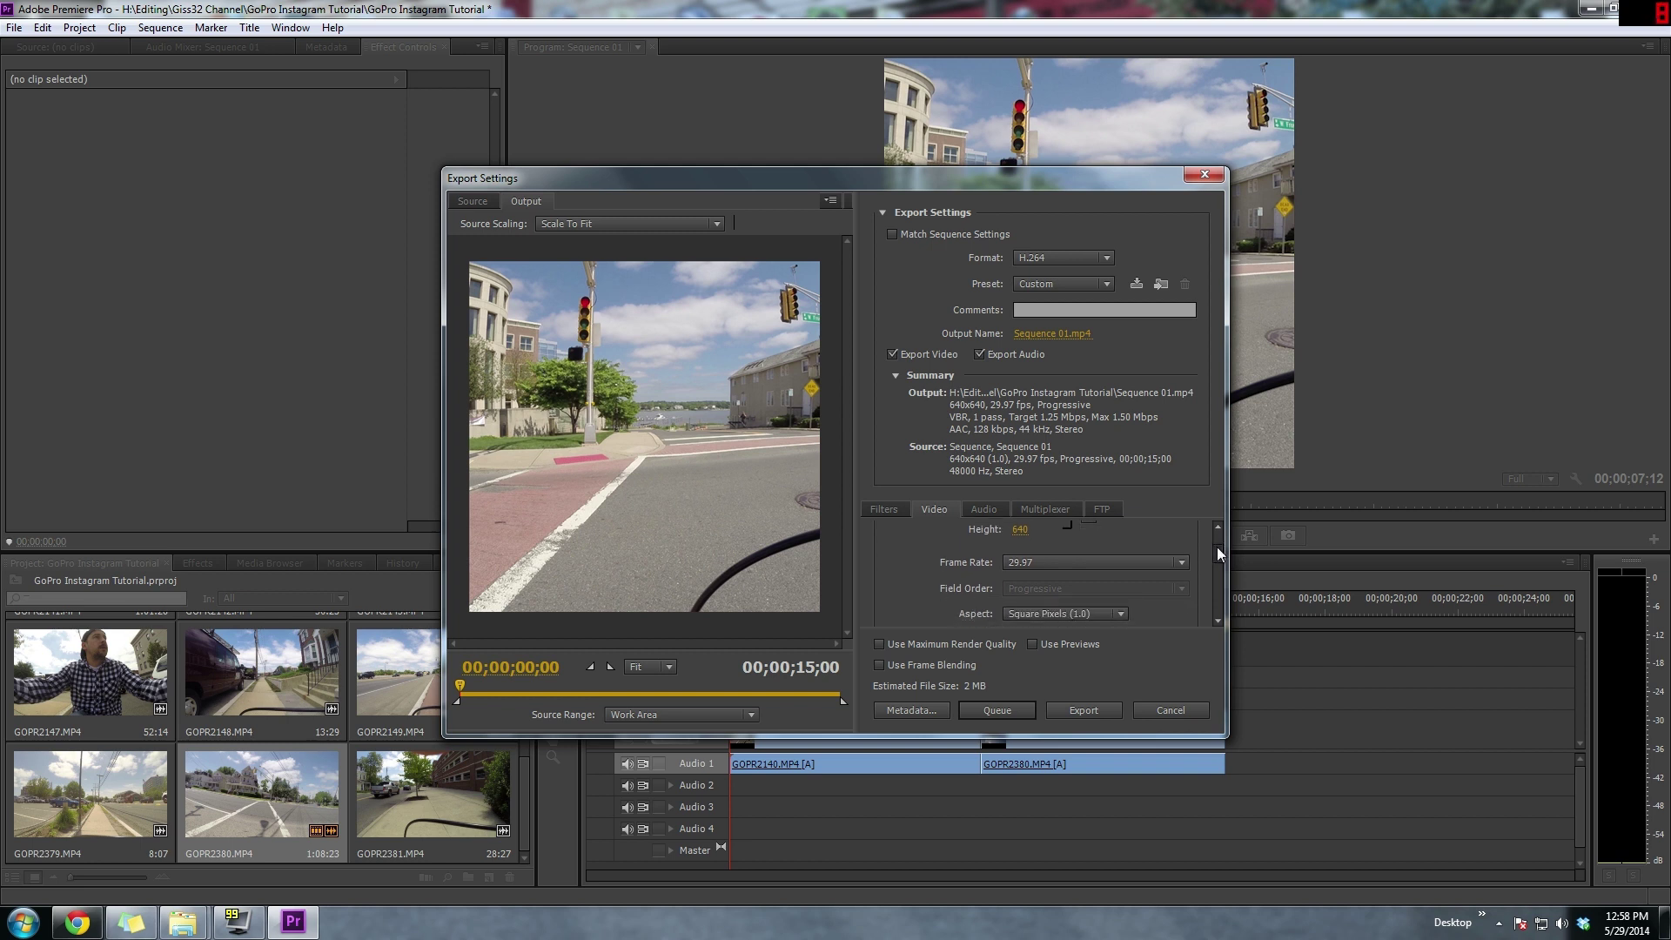
{"action": "left_click_drag", "start_coordinate": [1218, 550], "coordinate": [1219, 597]}
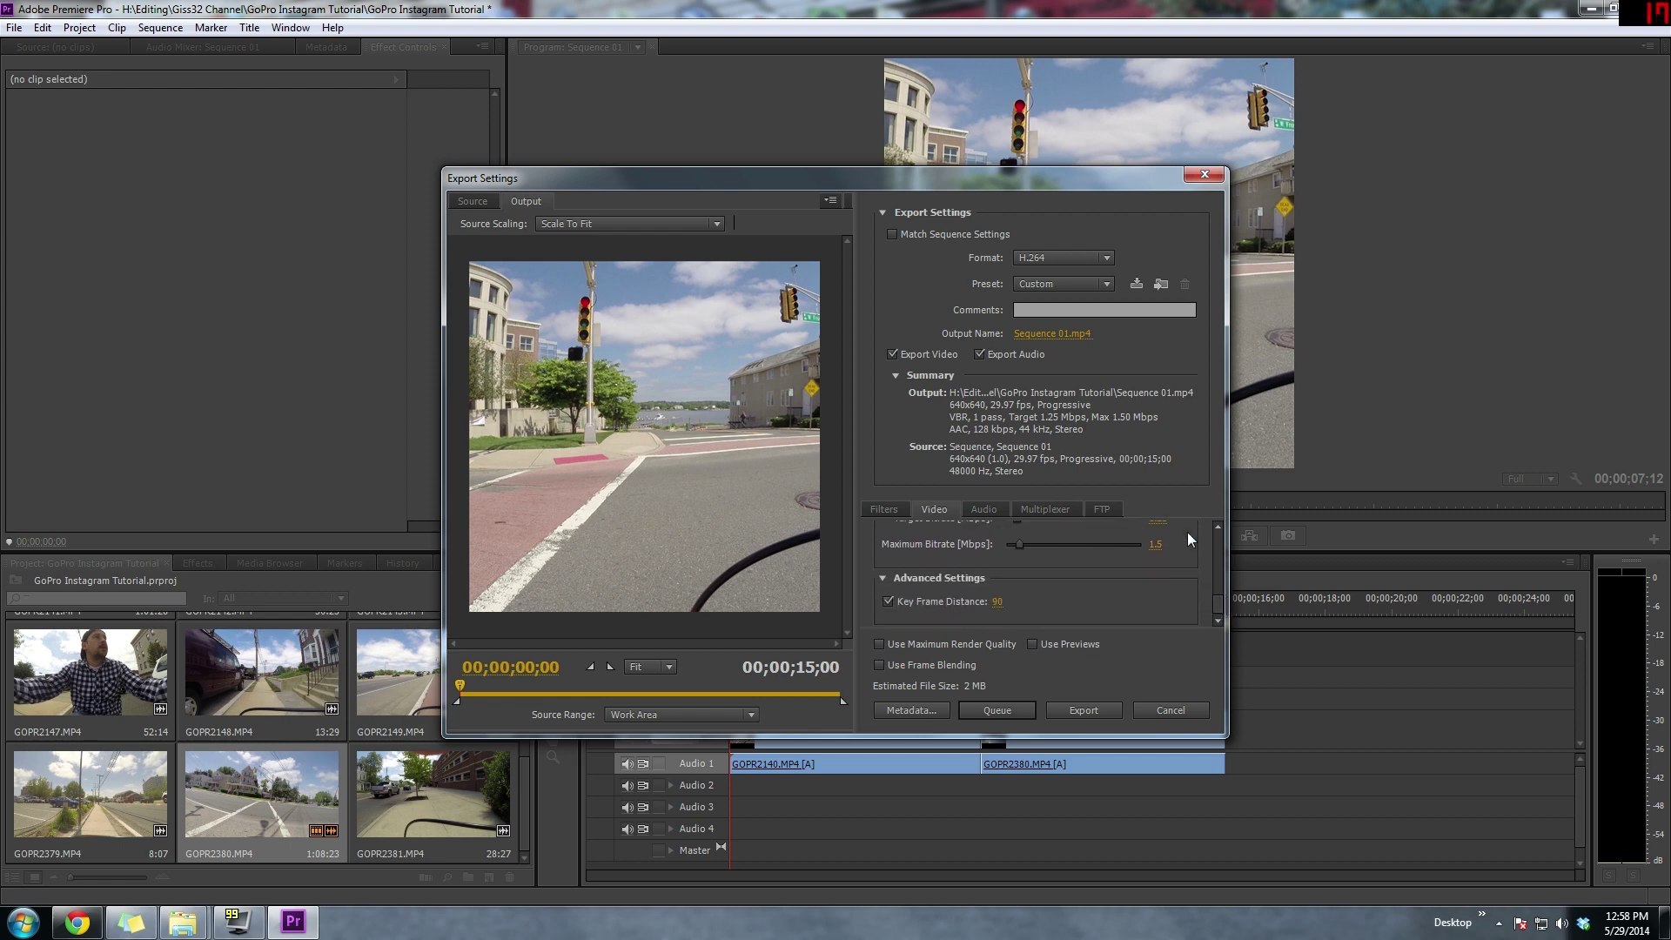
{"action": "left_click", "coordinate": [1067, 334]}
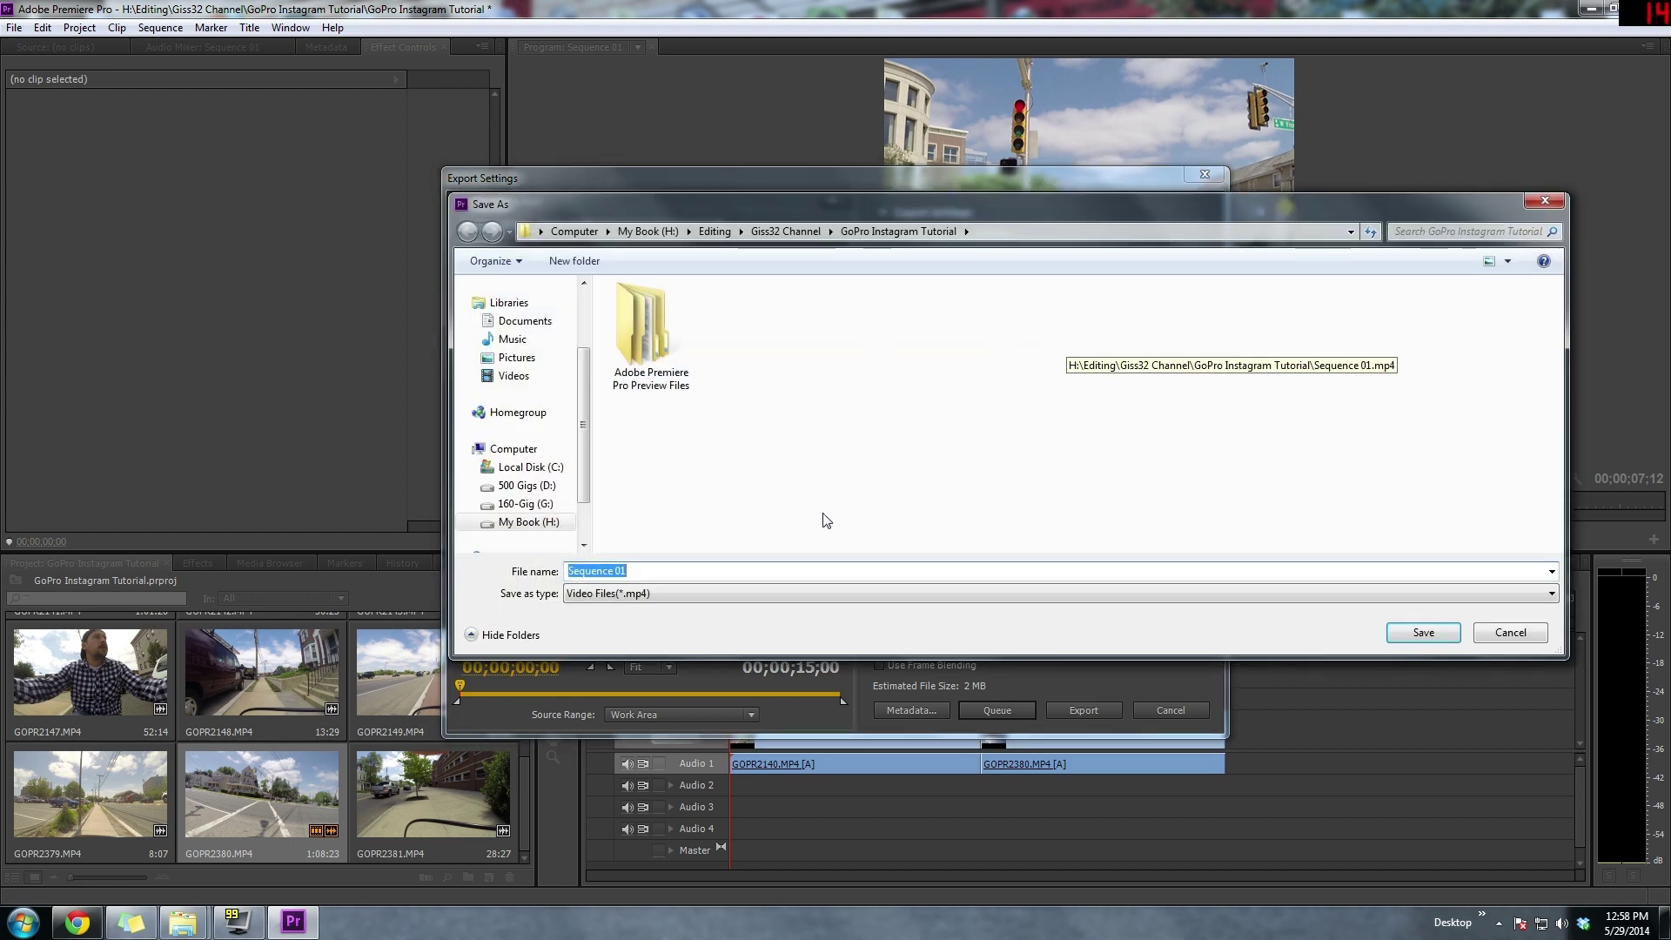
{"action": "type", "text": "GoPro Instagram Tutorial"}
{"action": "key", "text": "Return"}
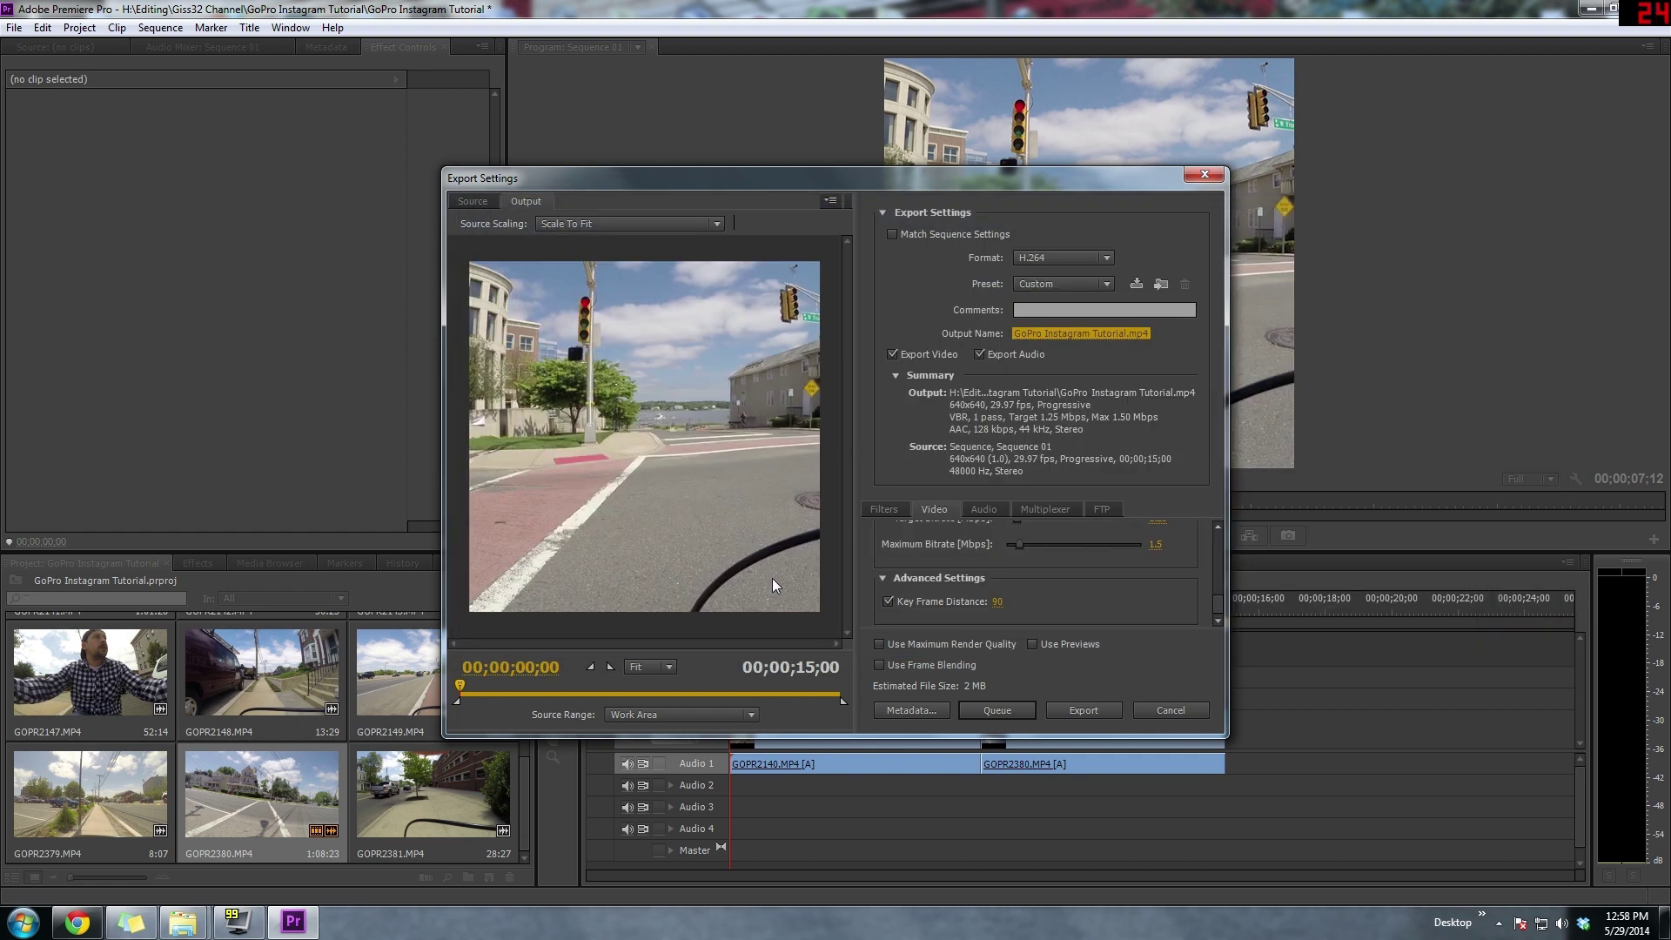
{"action": "left_click", "coordinate": [1079, 712]}
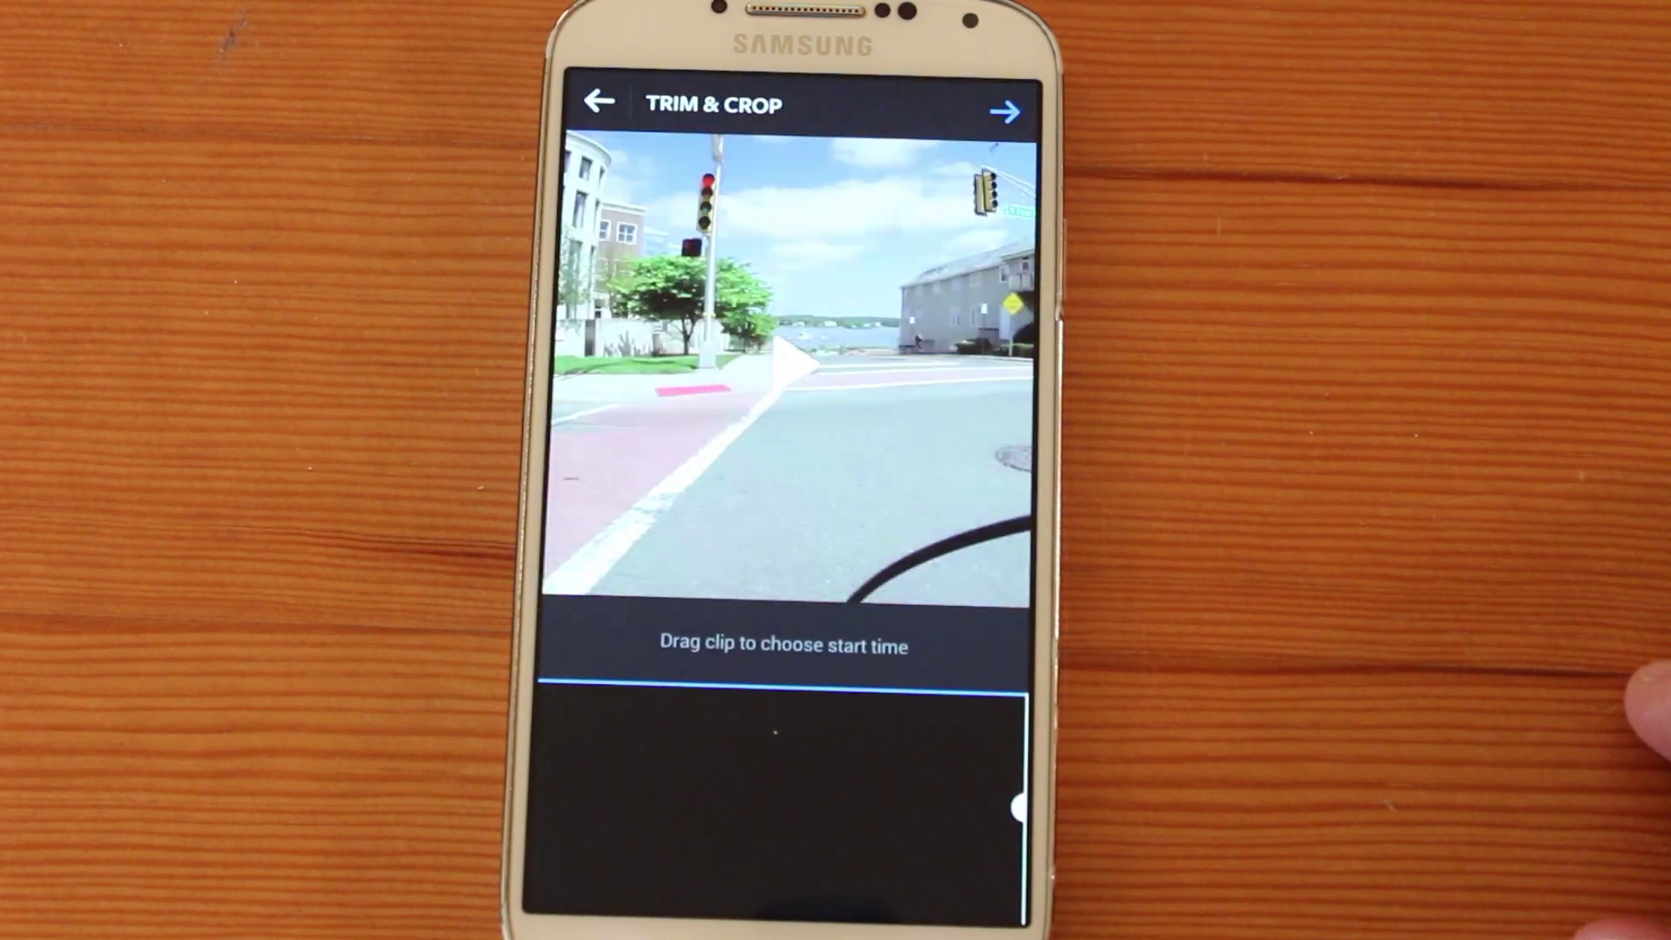
Play and then pause the video preview on Instagram's Trim & Crop screen.
{"action": "left_click", "coordinate": [746, 217]}
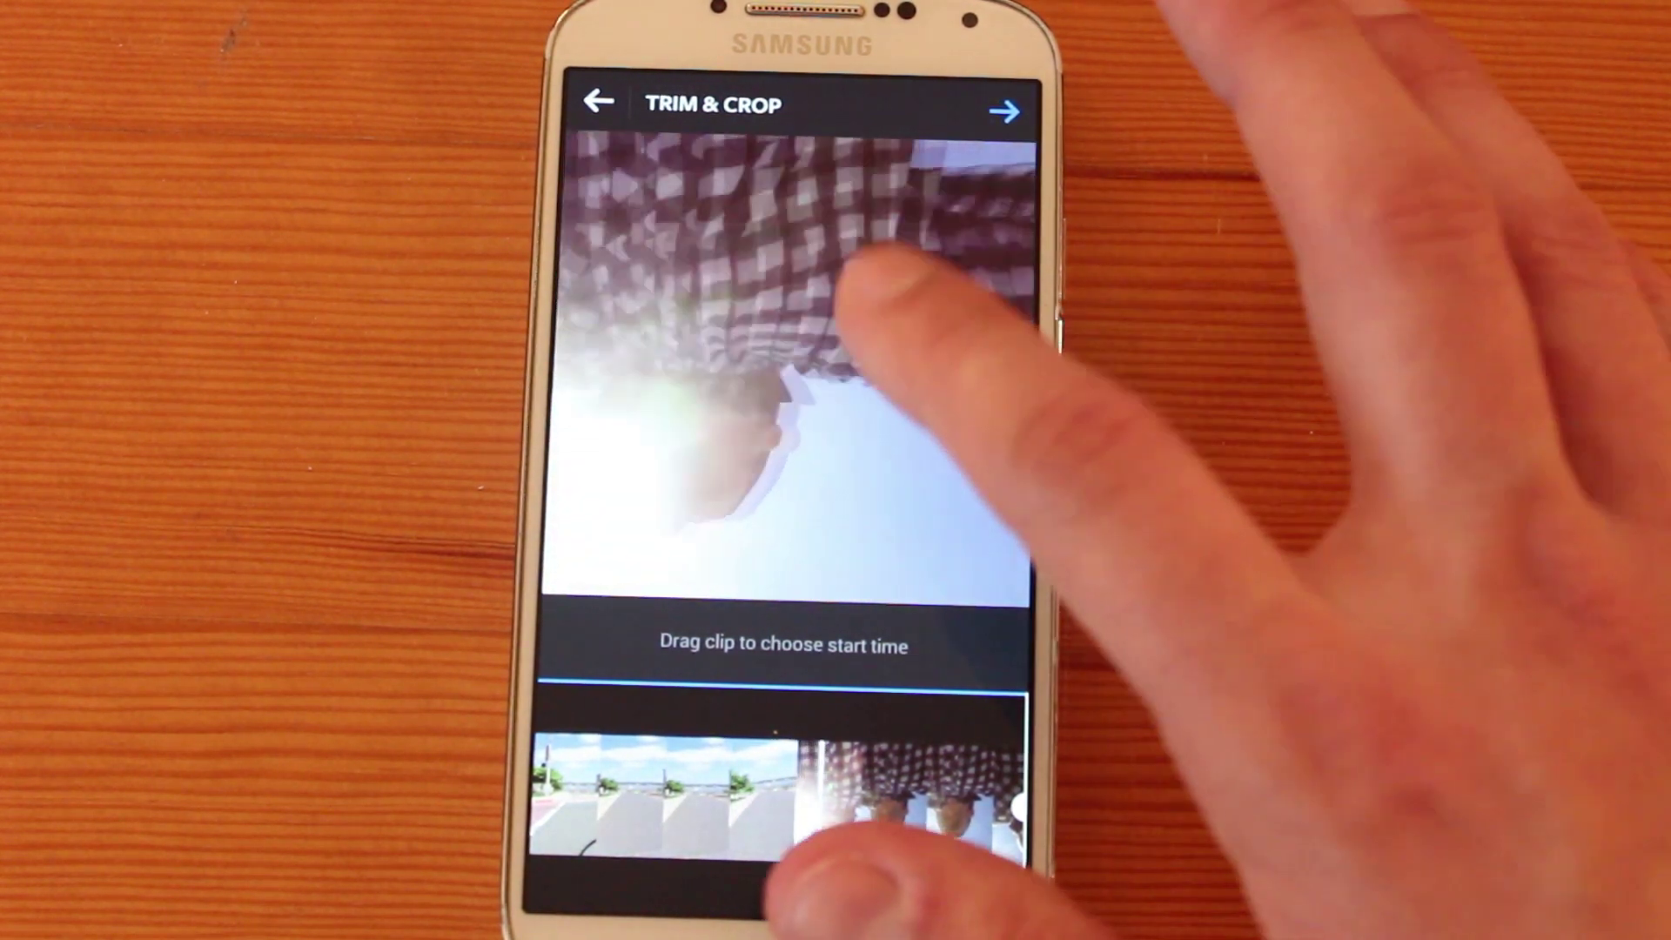
{"action": "left_click", "coordinate": [836, 314]}
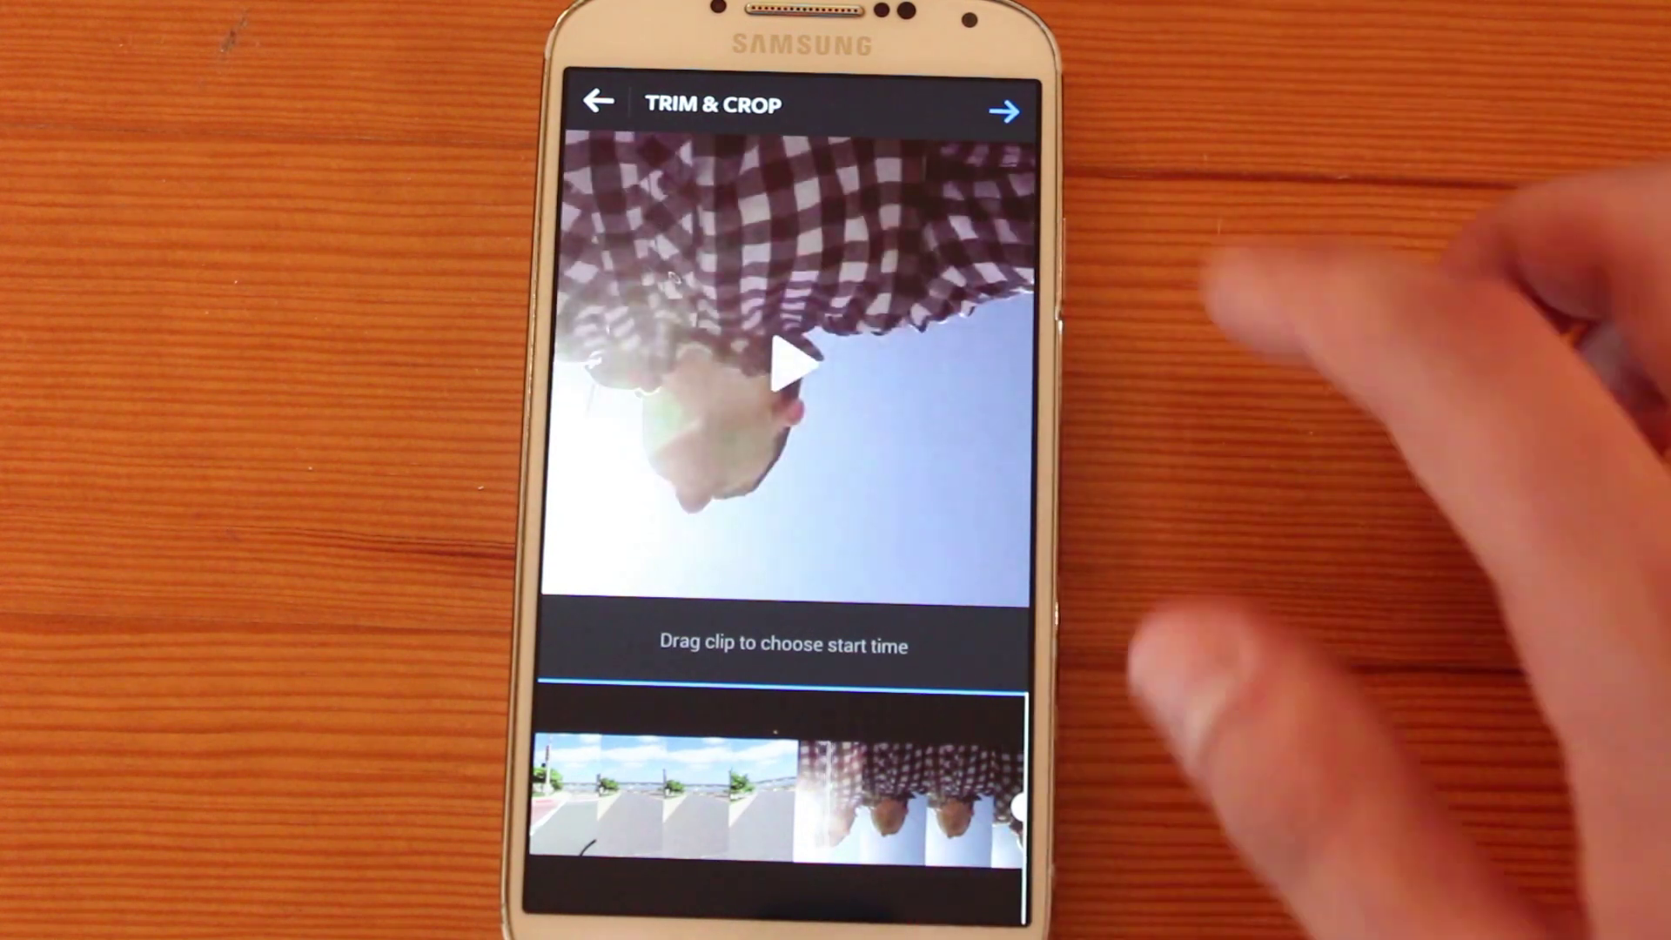